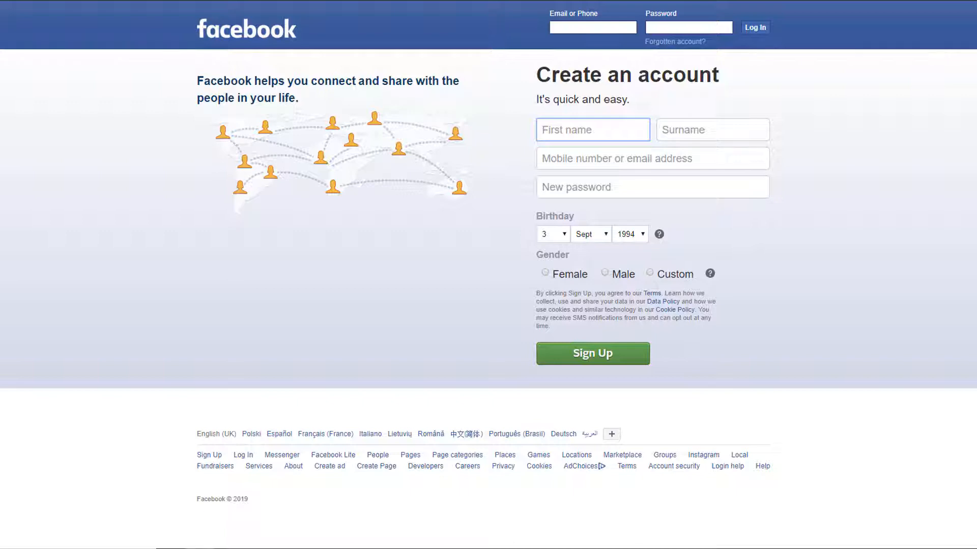
Step: Fill the sign-up form with first name, surname, e-mail (entered twice) and a password
key(Tab)
key(Tab)
key(Tab)
key(Tab)
text(•••••••••)
Step: Set birthday to 13 Jan 1980 and gender male, sign up, and start creating a Page
click(554, 267)
click(555, 188)
click(606, 267)
click(595, 301)
click(643, 261)
drag(645, 8, 645, 62)
click(629, 103)
click(605, 302)
click(610, 387)
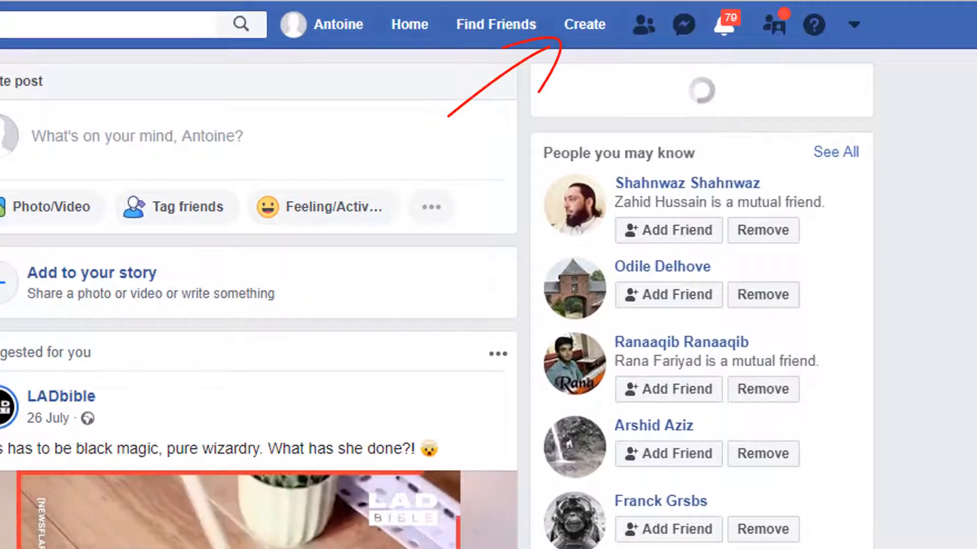
click(574, 26)
click(490, 125)
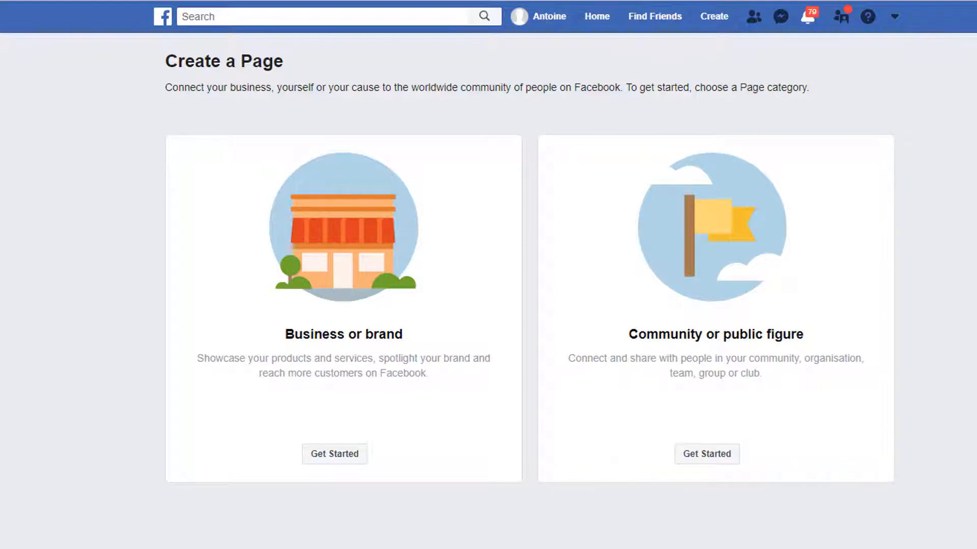
Step: Start a Business or brand Page named 'Planet Hairdressing' in the Hair Salon category
click(333, 455)
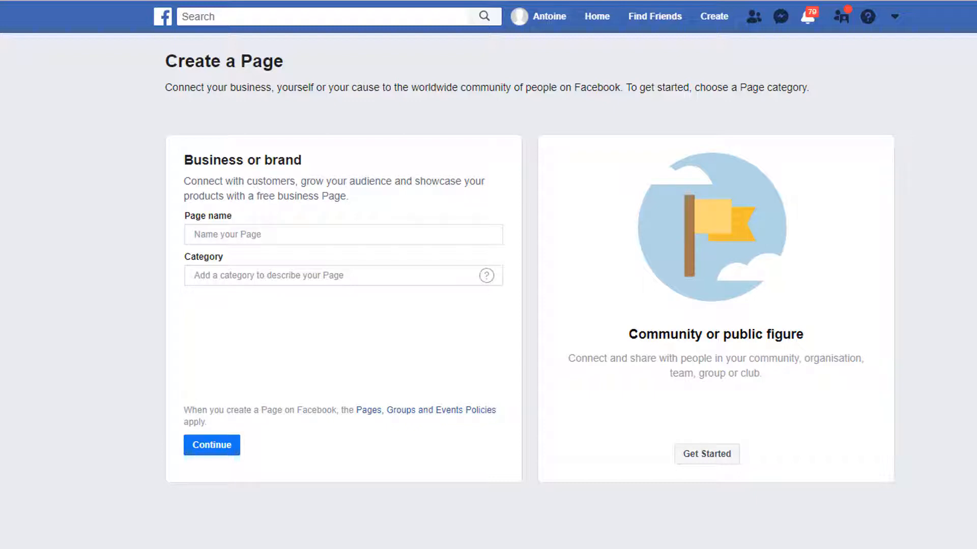
text(Planet Hairdressing)
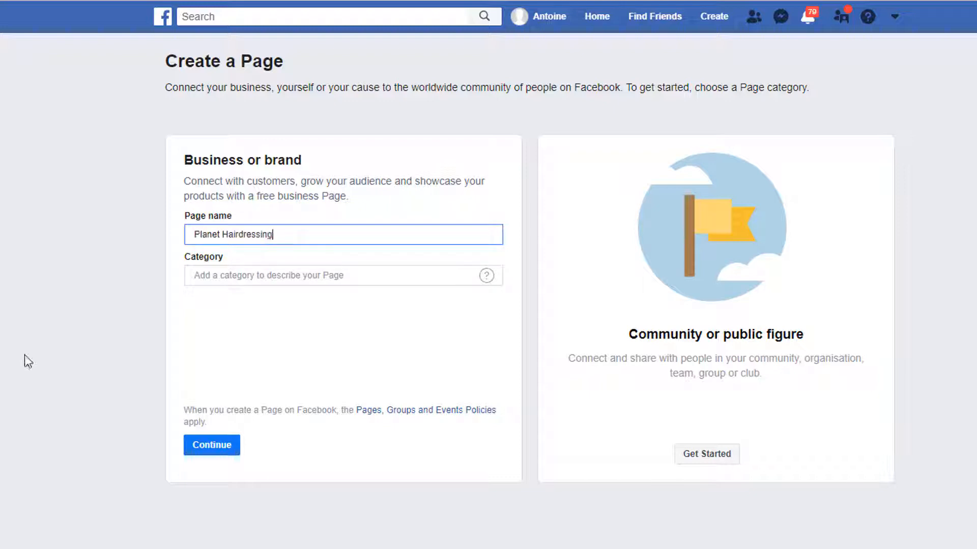
key(Tab)
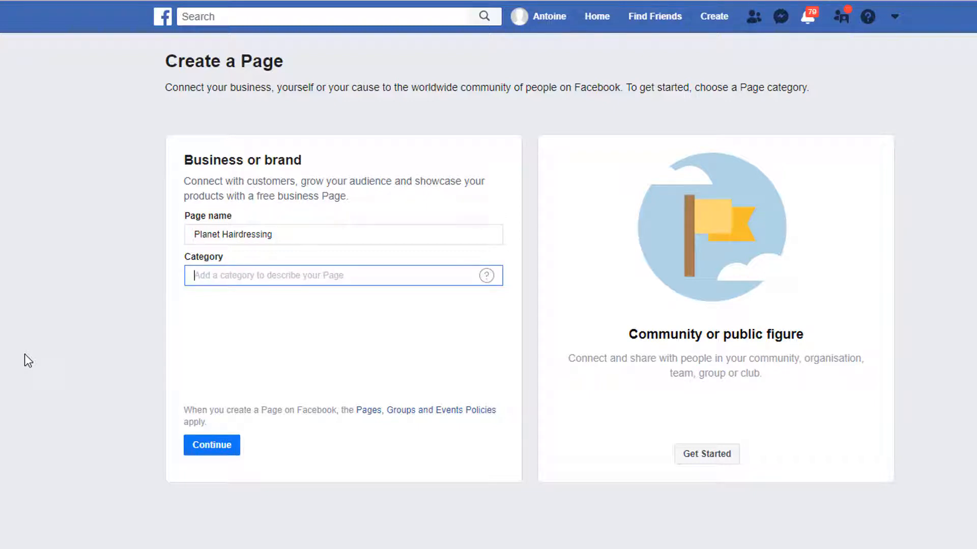
text(Hair)
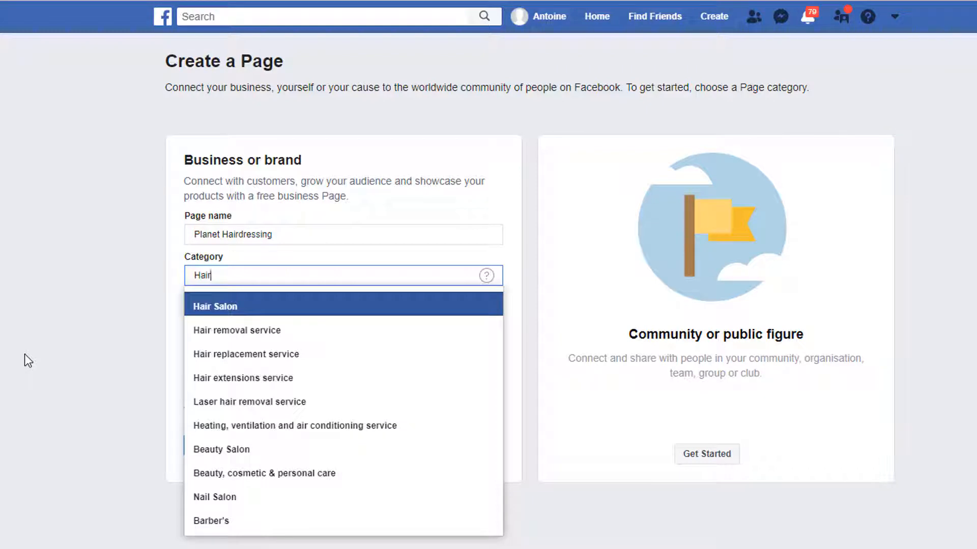
click(233, 307)
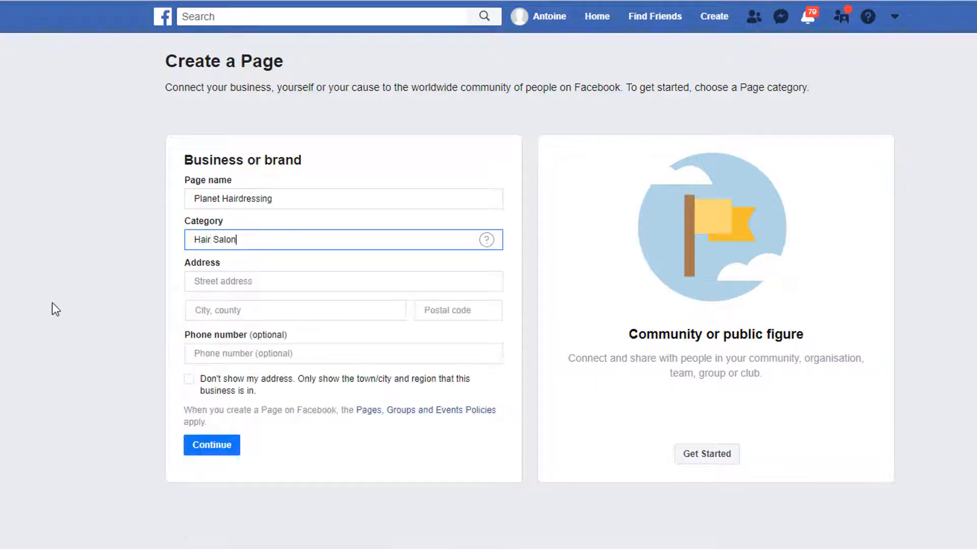
Step: Enter the salon's street address, town, postcode and phone number, then create the Page
key(Tab)
text(t)
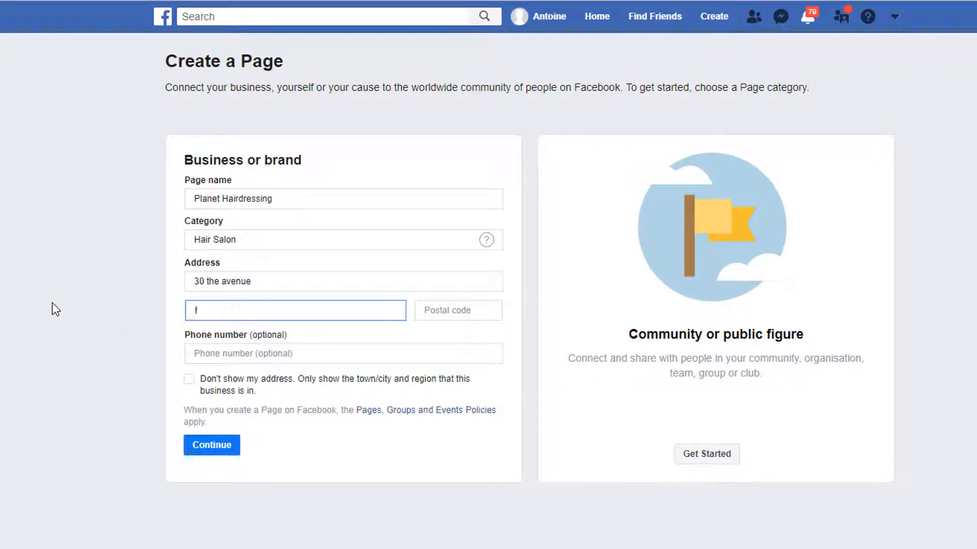
text(wickenham)
key(Tab)
text(TW1 1RY)
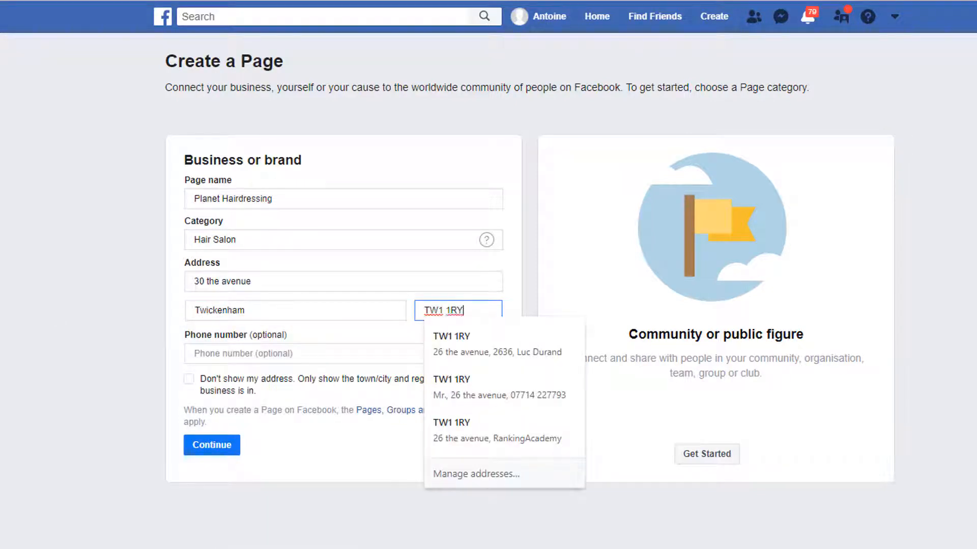
key(Tab)
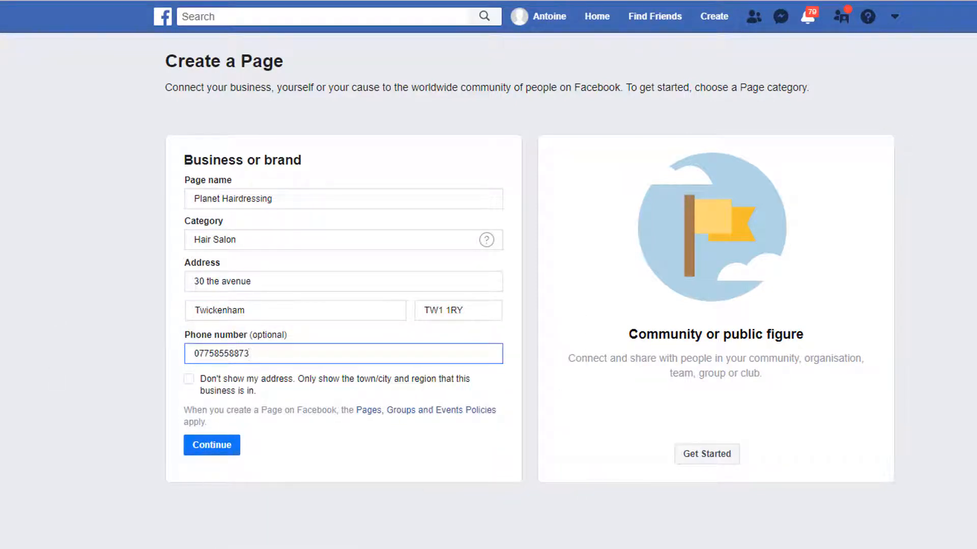
click(214, 449)
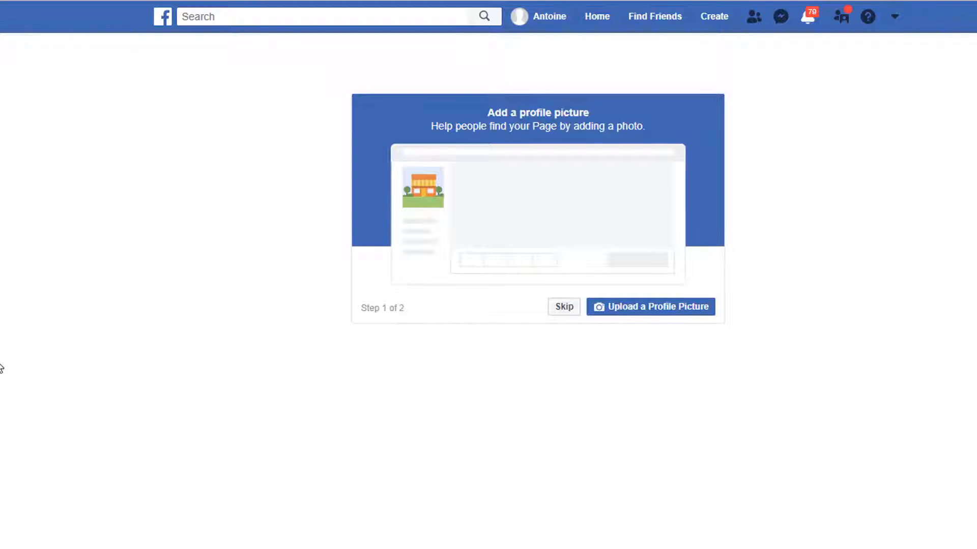
Step: Skip the profile picture step to reach the new Planet Hairdressing Page
click(563, 309)
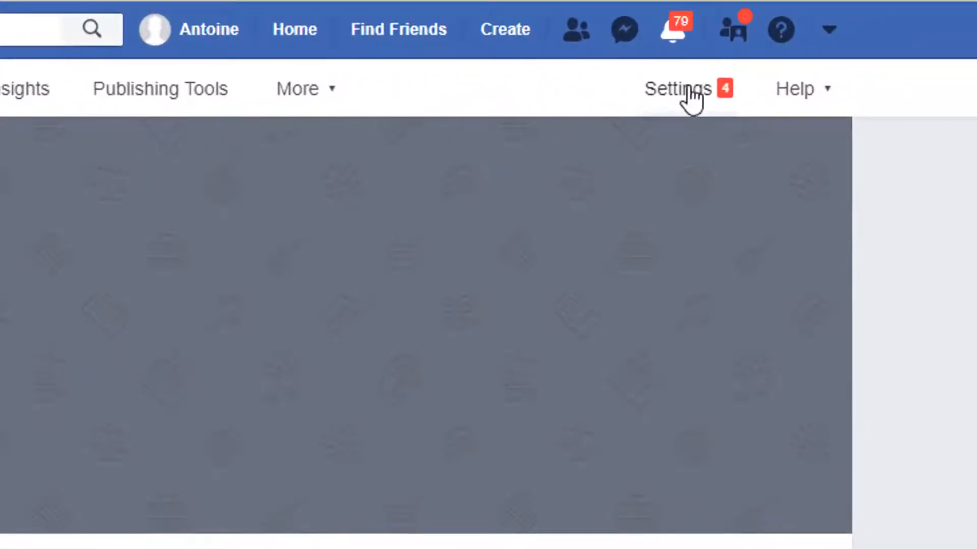
Step: Set the Page visibility to unpublished with the reason 'Page isn't finished' and confirm
click(690, 96)
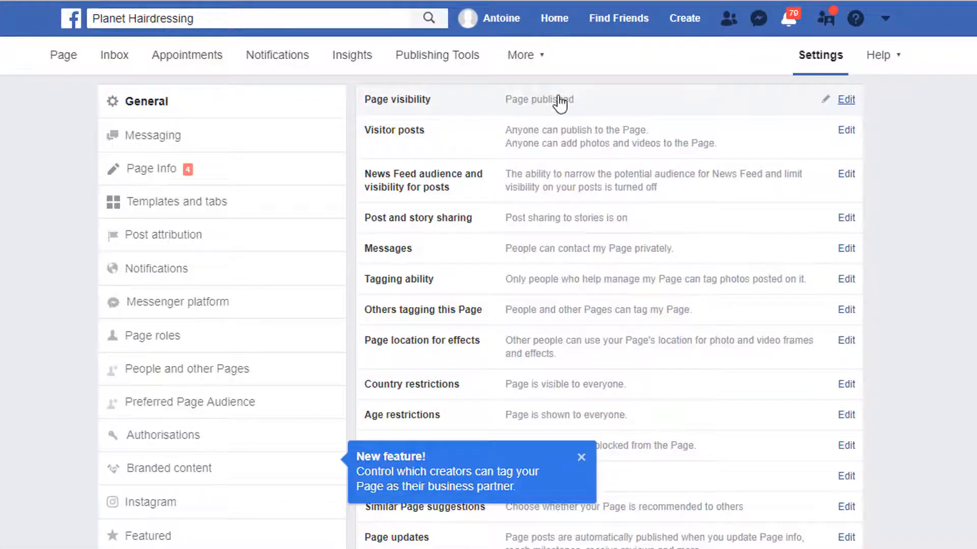
click(558, 98)
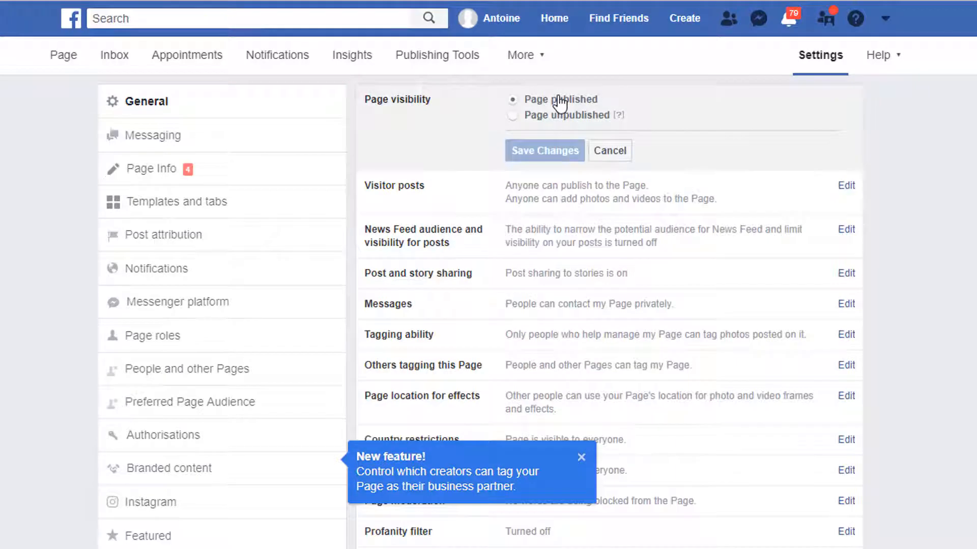
click(513, 117)
click(529, 160)
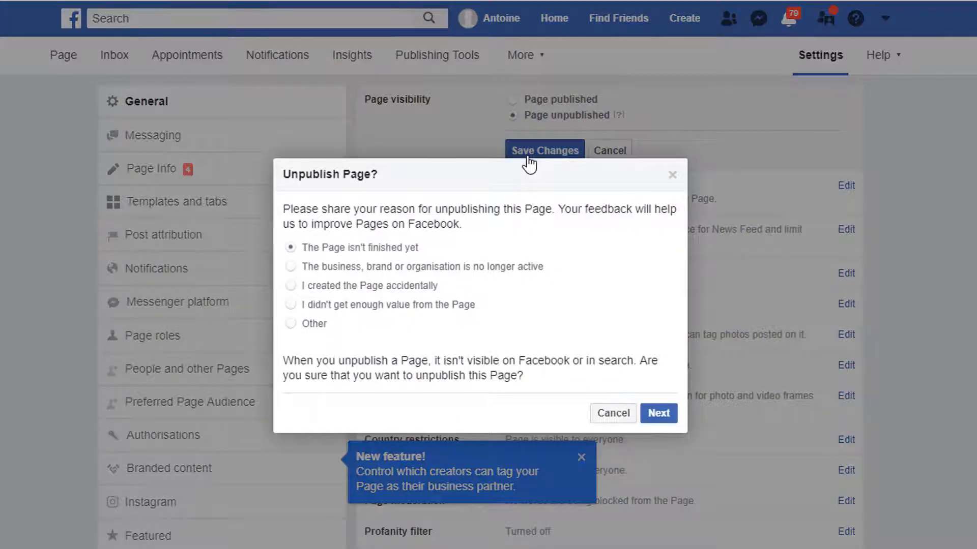
click(661, 416)
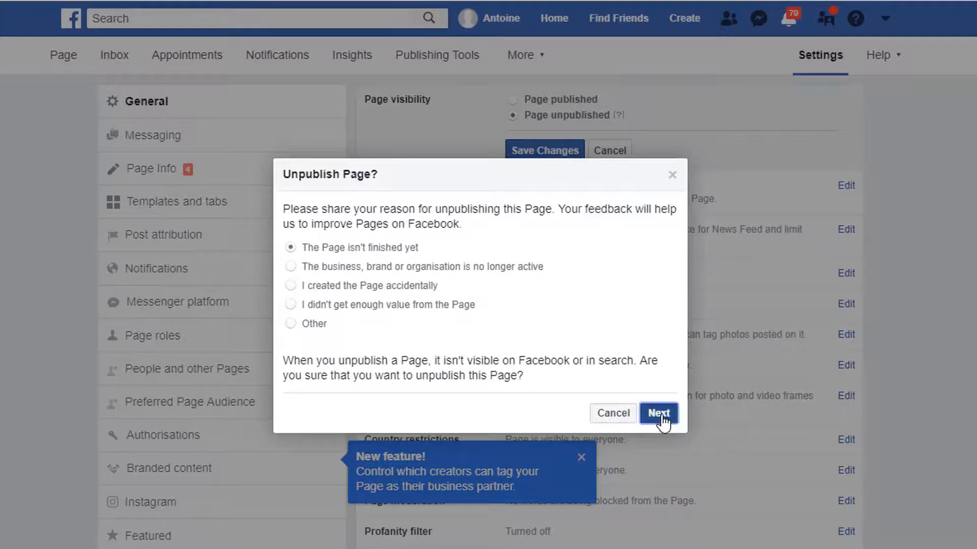
click(639, 414)
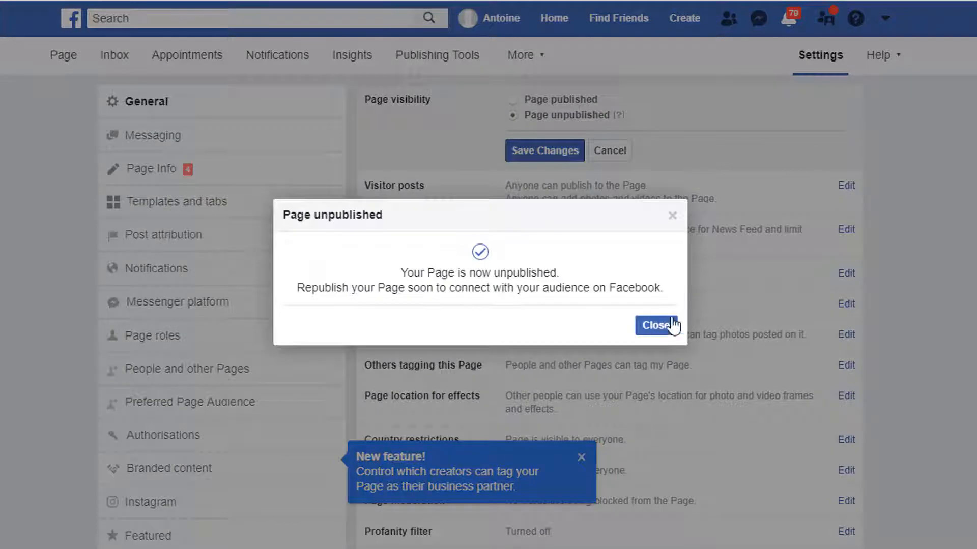
click(656, 326)
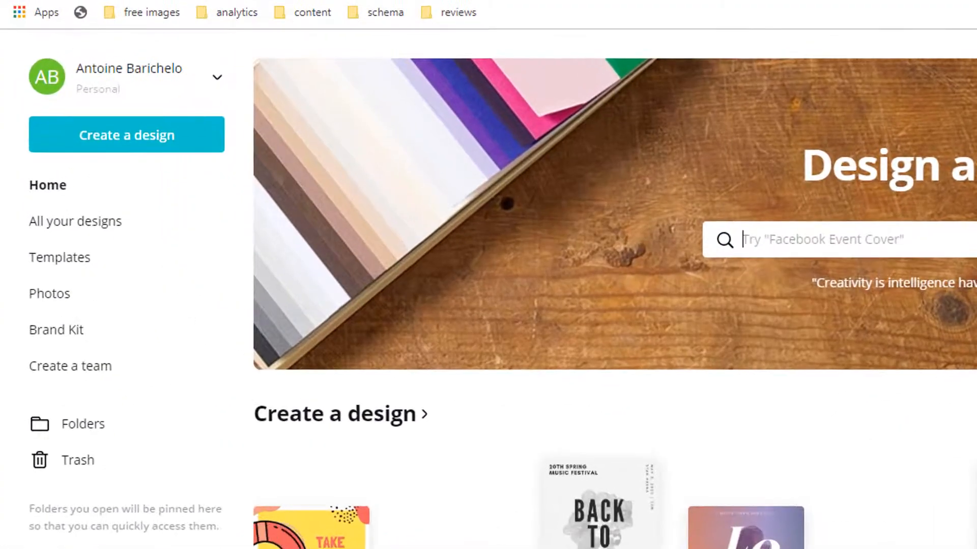
Step: Create a custom-size Canva design of 360 × 360 pixels
click(133, 146)
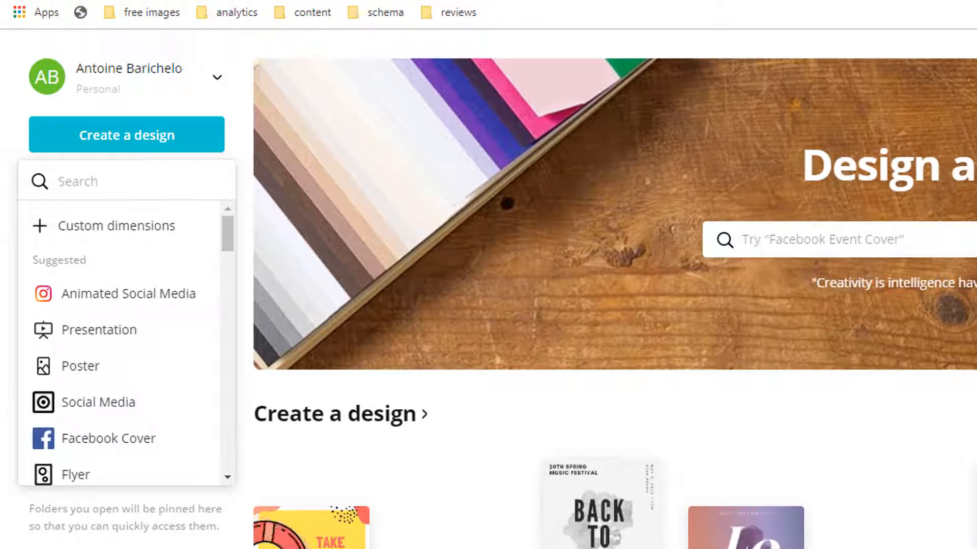
click(167, 233)
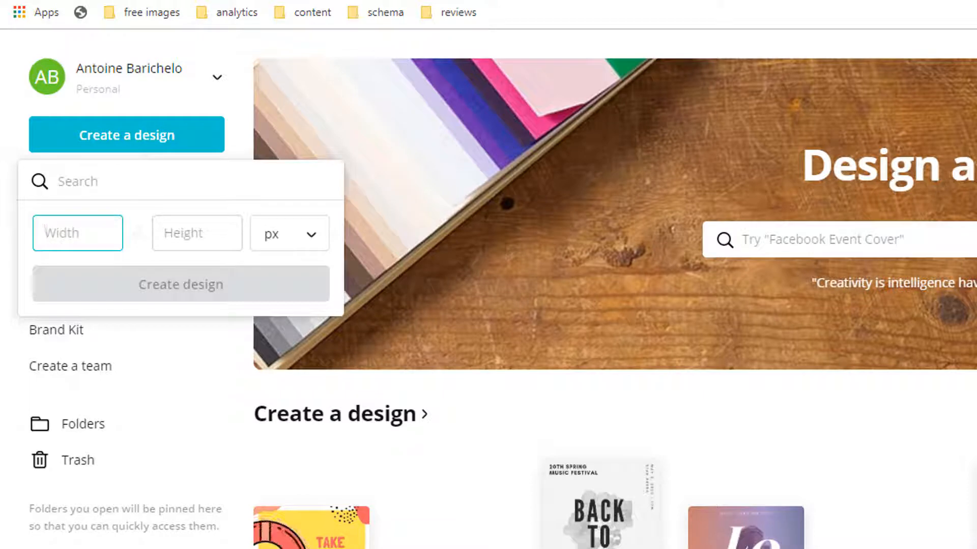
text(360)
key(Tab)
text(360)
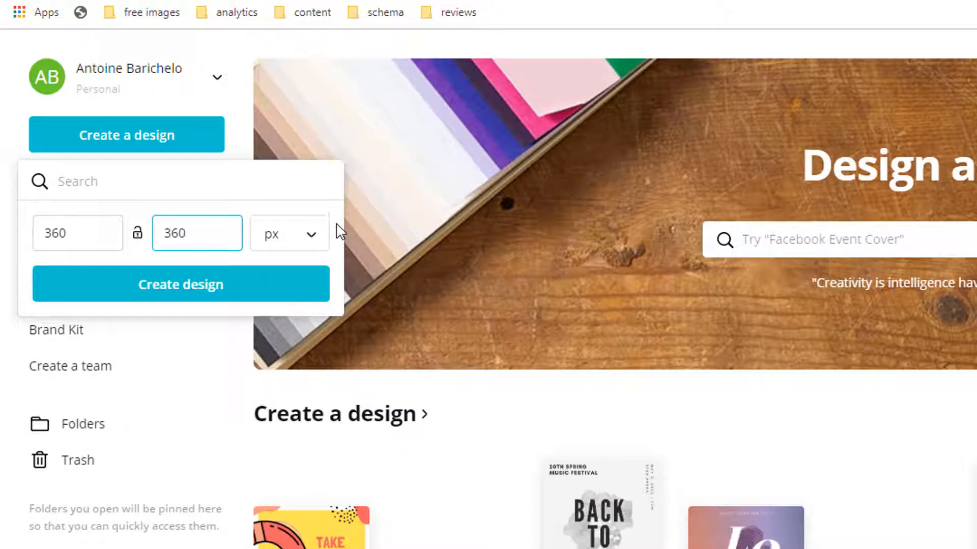
click(320, 244)
click(319, 245)
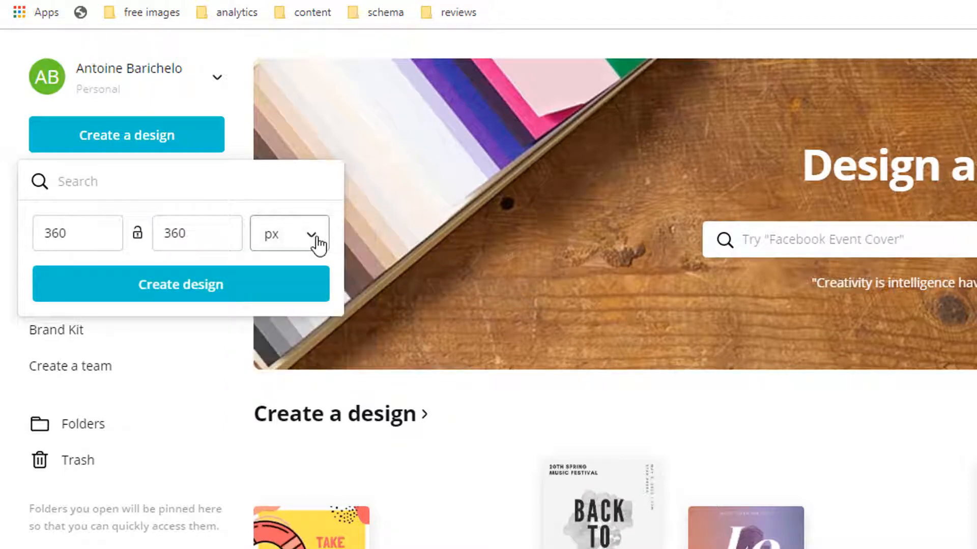
click(197, 294)
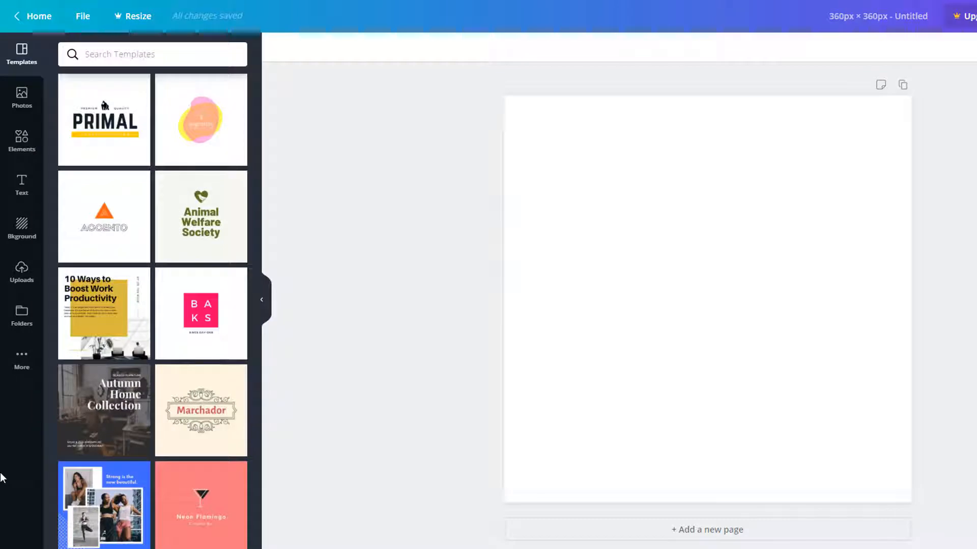
Step: Try the Animal Welfare Society and Sagemille templates, leaving Marchador on the design
drag(206, 224, 735, 223)
drag(201, 147, 803, 241)
drag(215, 442, 644, 298)
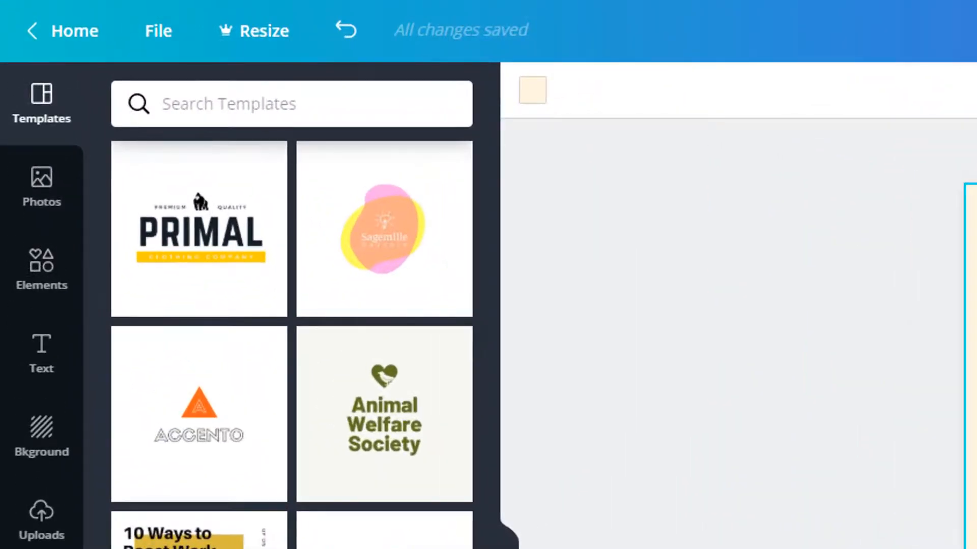
Step: Search the templates for 'hair'
click(278, 99)
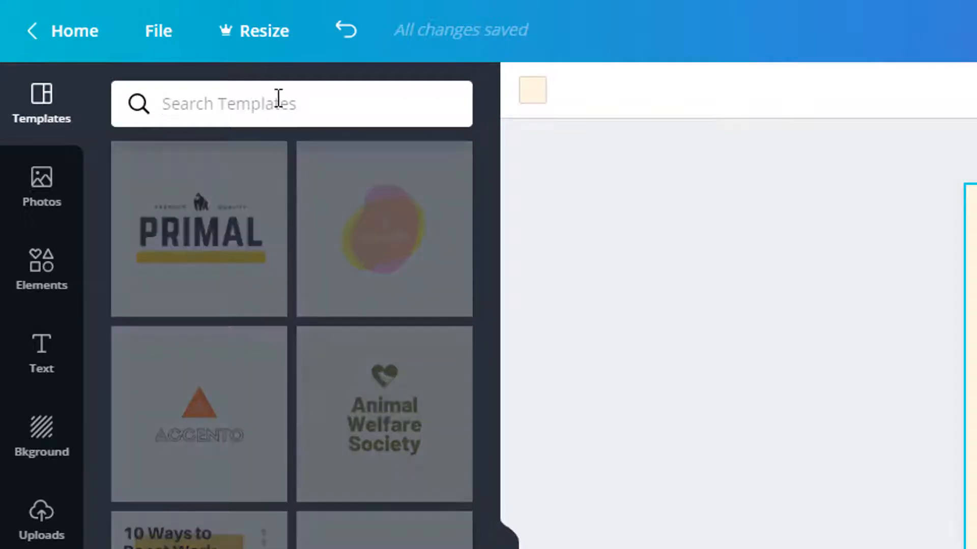
text(hair)
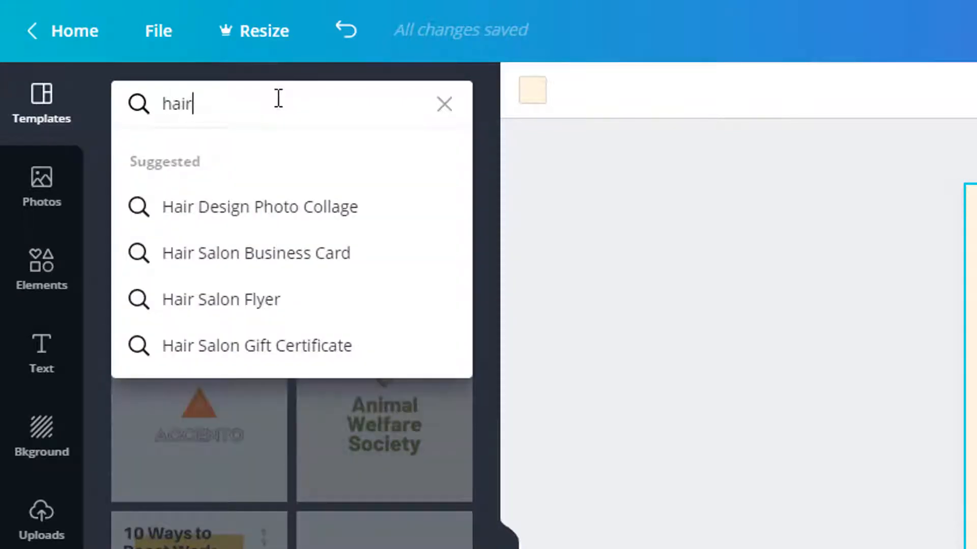
key(Return)
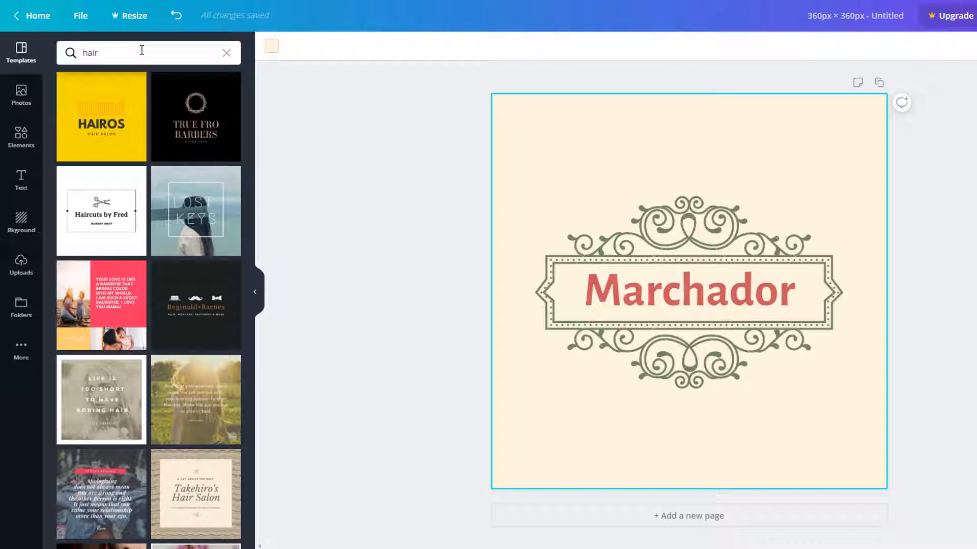
Step: Apply the TRUE FRO BARBERS template and inspect its background, emblem and title
click(206, 118)
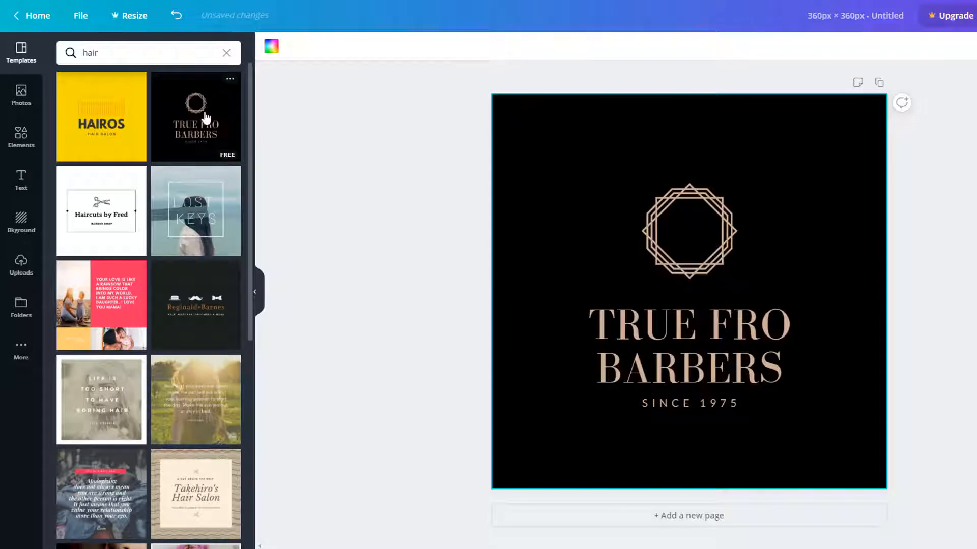
click(554, 117)
click(653, 231)
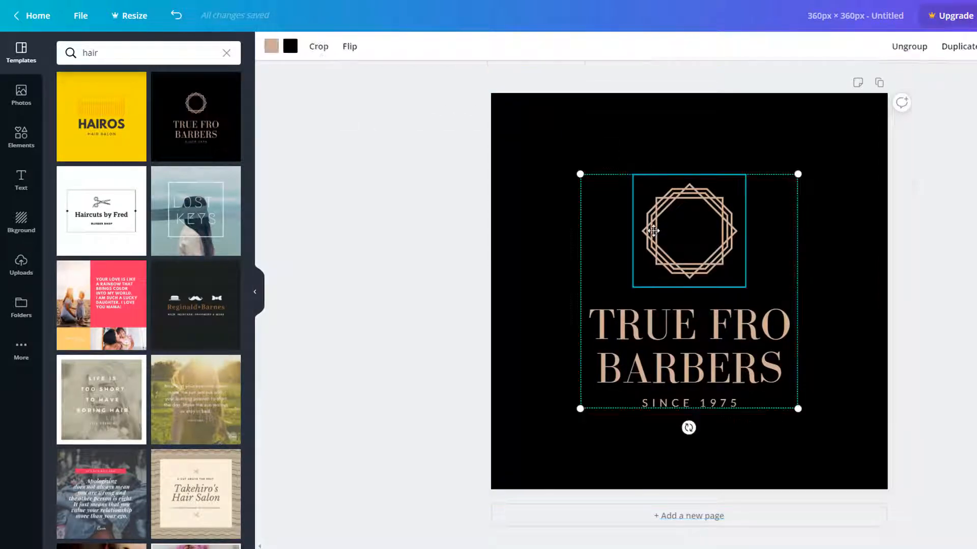
click(634, 377)
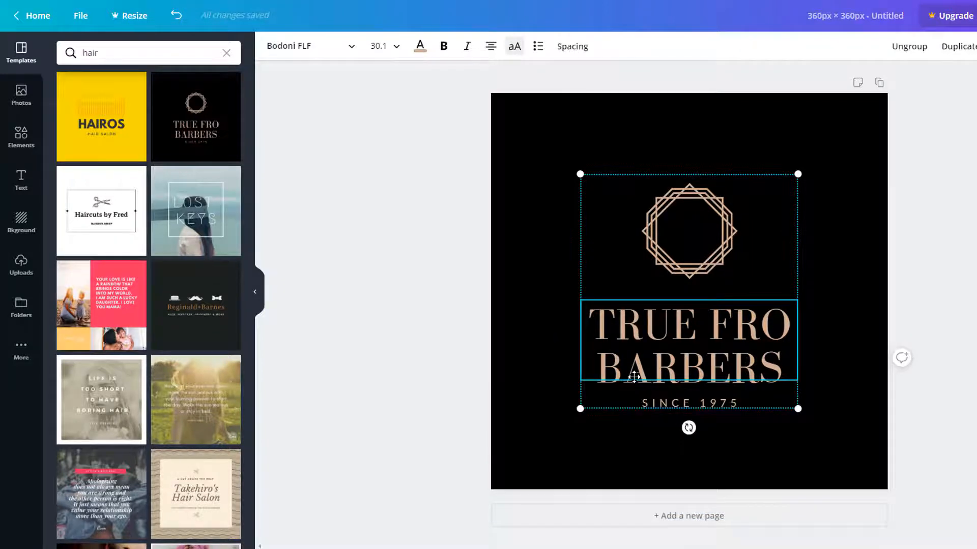
Step: Make the background orange and the octagon emblem white with orange outlines
click(505, 134)
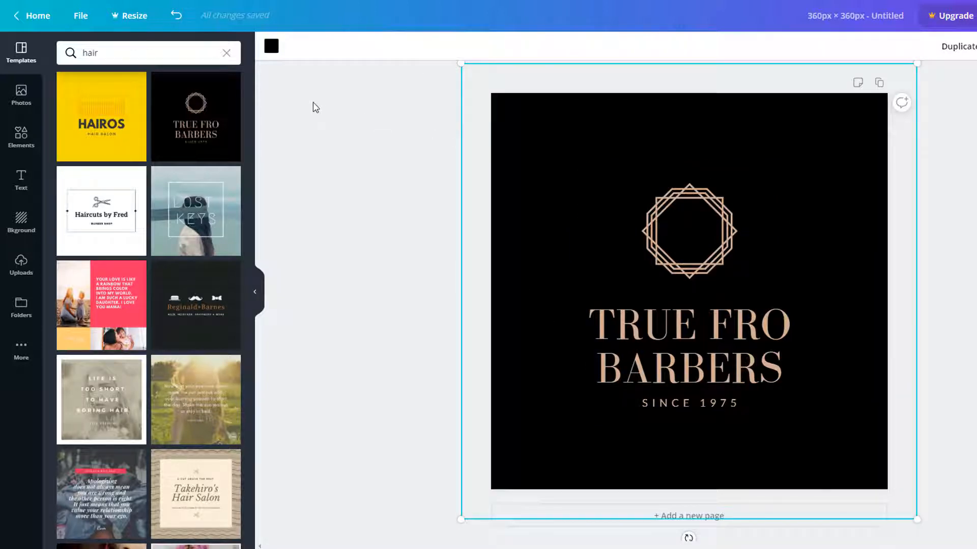
click(272, 49)
click(196, 209)
click(682, 236)
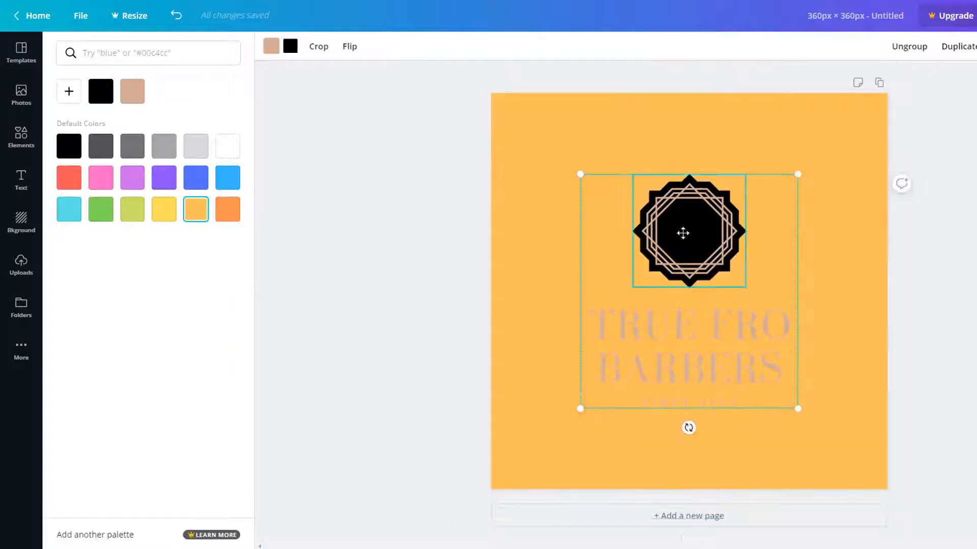
click(289, 47)
click(228, 148)
click(271, 46)
click(196, 209)
click(514, 388)
Step: Change the title to 'PLANET HAIRDRESSING' in white at font size 21
click(620, 334)
drag(590, 320, 789, 356)
text(PLANET HAIRDRESSING)
key(ctrl+a)
click(396, 46)
click(381, 209)
click(396, 46)
click(386, 183)
click(420, 46)
click(167, 94)
Step: Change the subtitle to 'SINCE 2019' in white
click(661, 396)
click(421, 46)
click(164, 92)
double_click(710, 396)
text(2019)
click(416, 278)
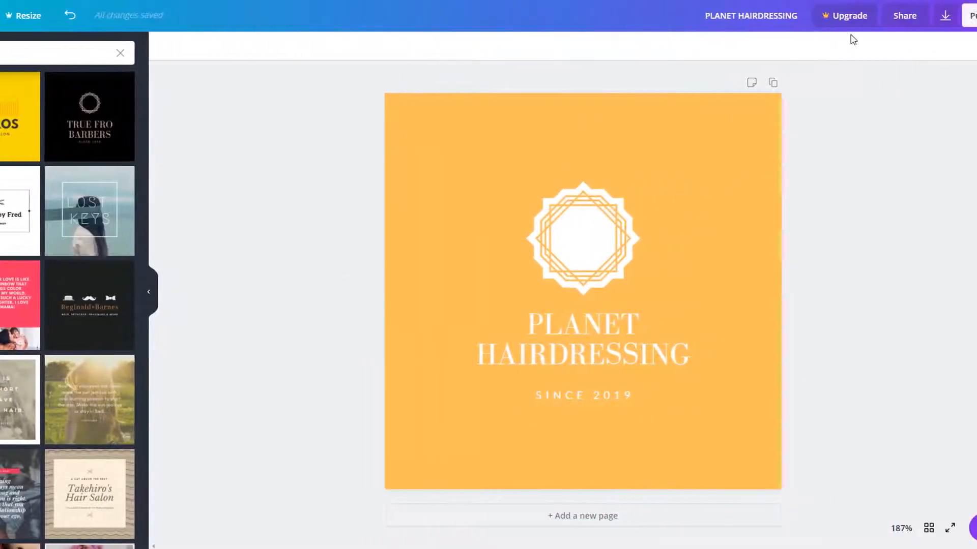
click(965, 23)
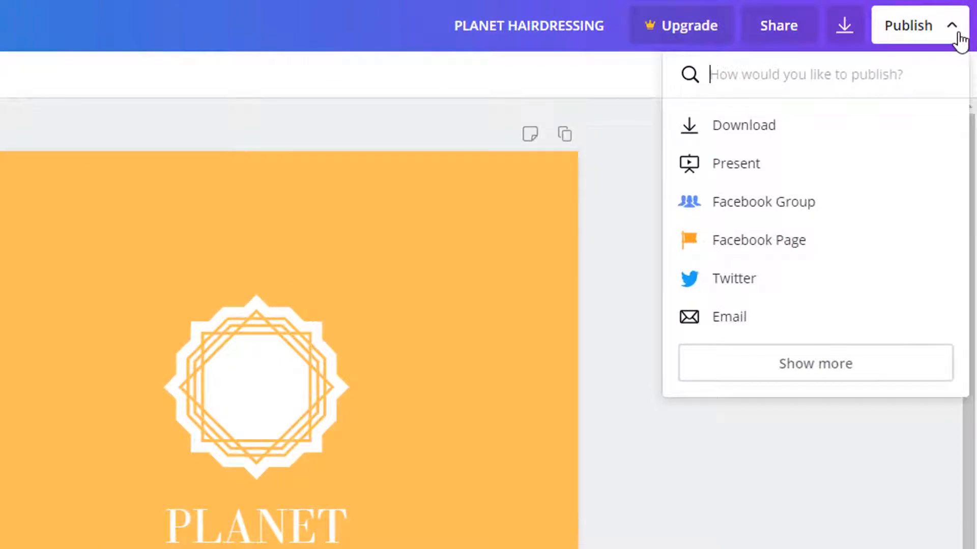
Step: Download the PLANET HAIRDRESSING logo as a PNG file
click(737, 131)
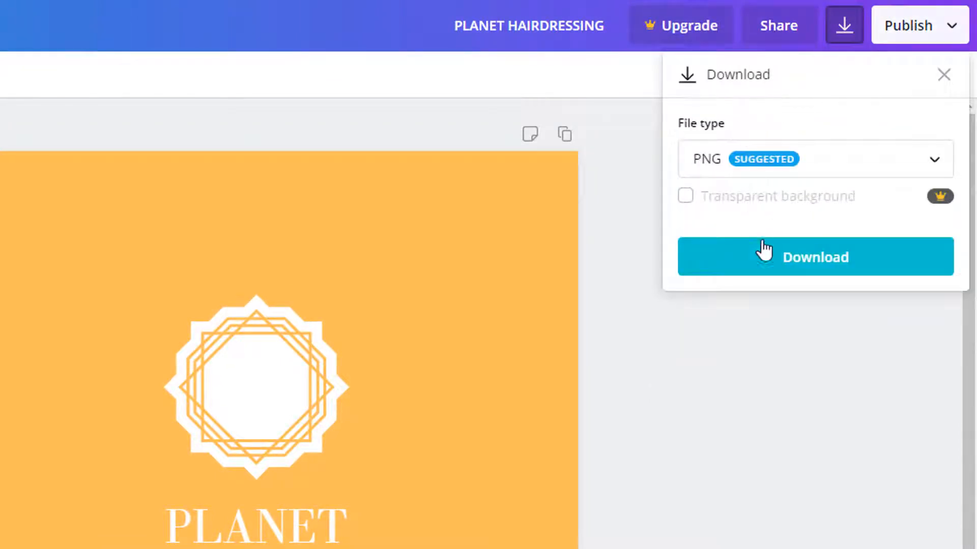
click(780, 260)
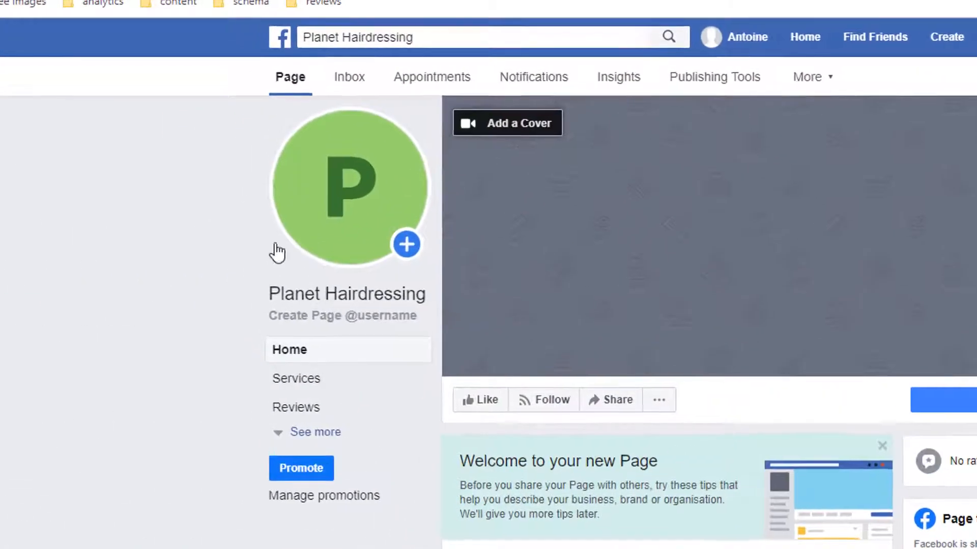
Step: Upload the PLANET HAIRDRESSING logo as profile picture, captioned 'planet hairdressing logo'
mouse_move(279, 165)
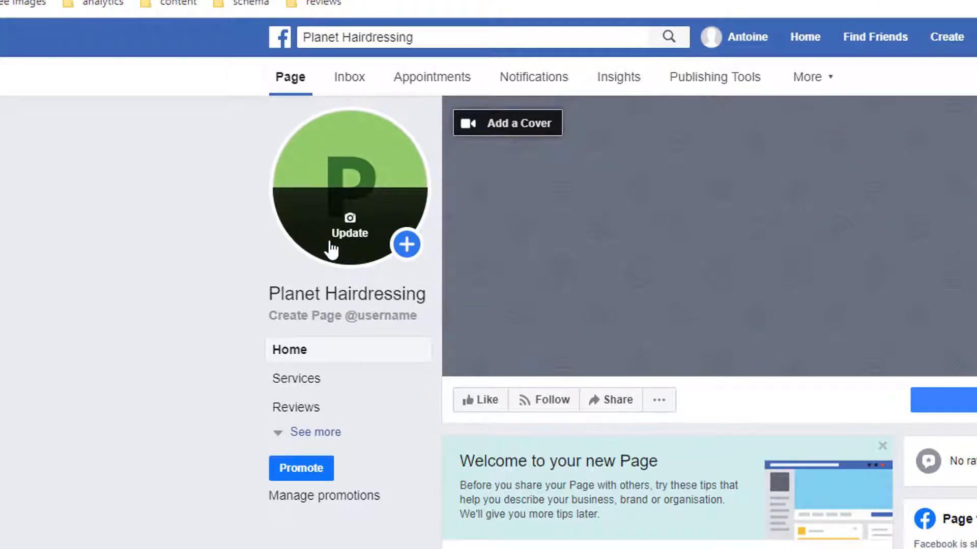
click(331, 250)
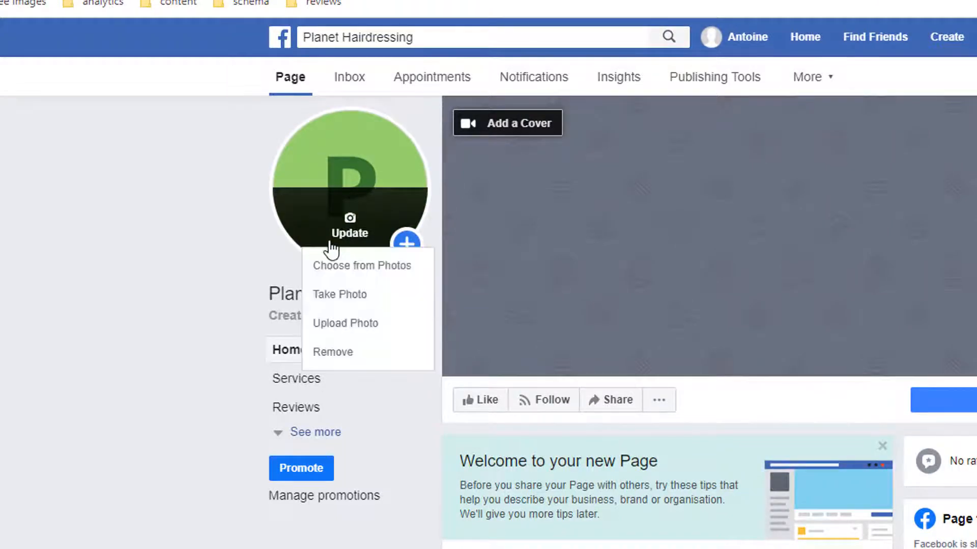
click(353, 332)
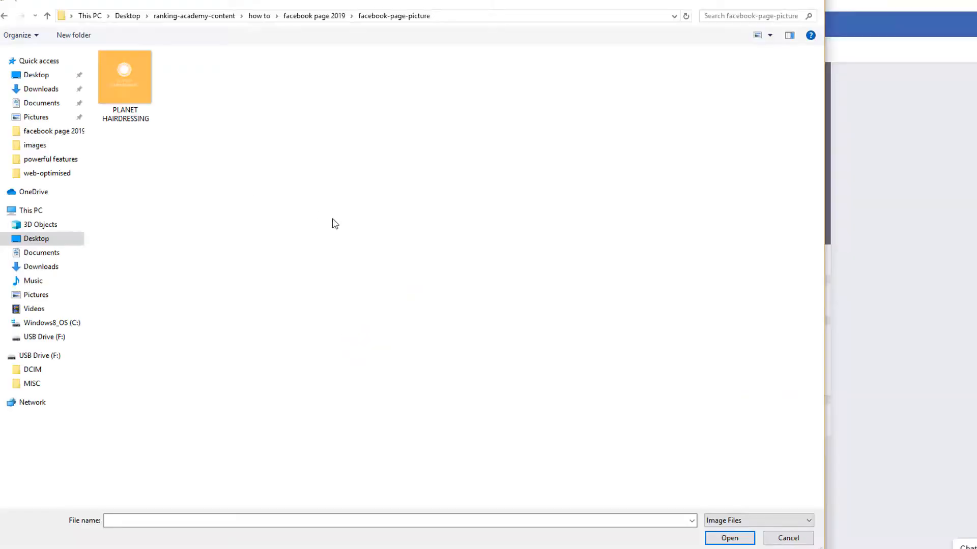
click(121, 86)
click(729, 538)
click(371, 128)
text(planet hairdressing logo)
click(740, 406)
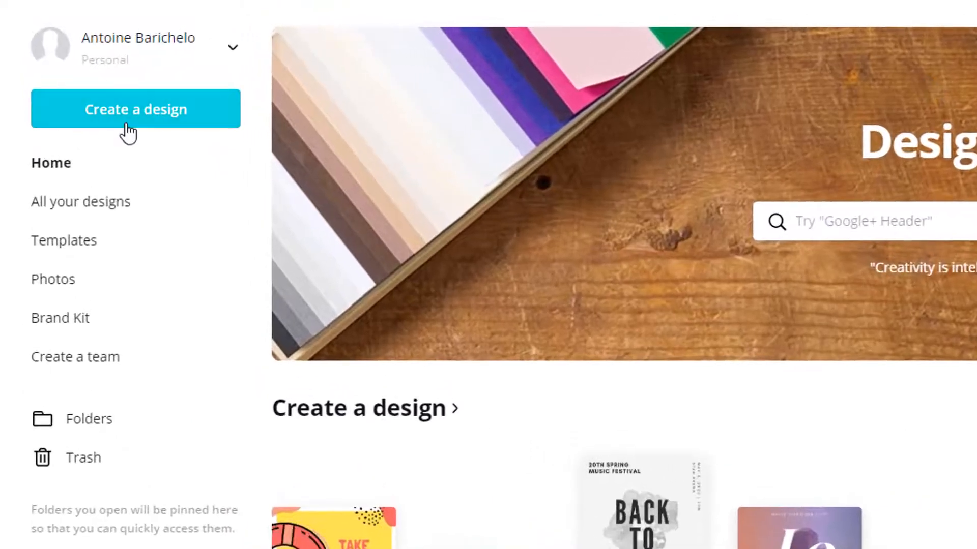
Step: Create a Facebook Cover design using the West Glide Salon template
click(128, 134)
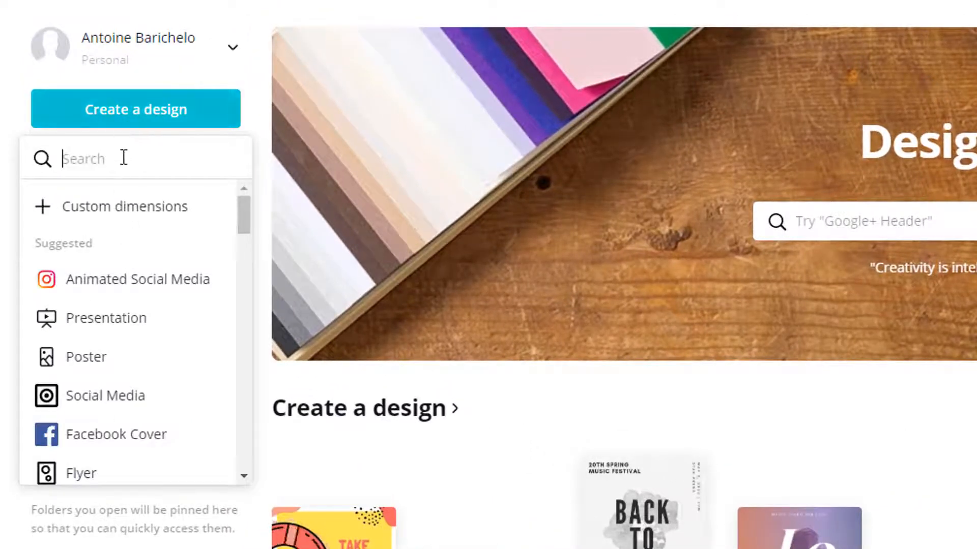
text(facebook co)
click(109, 204)
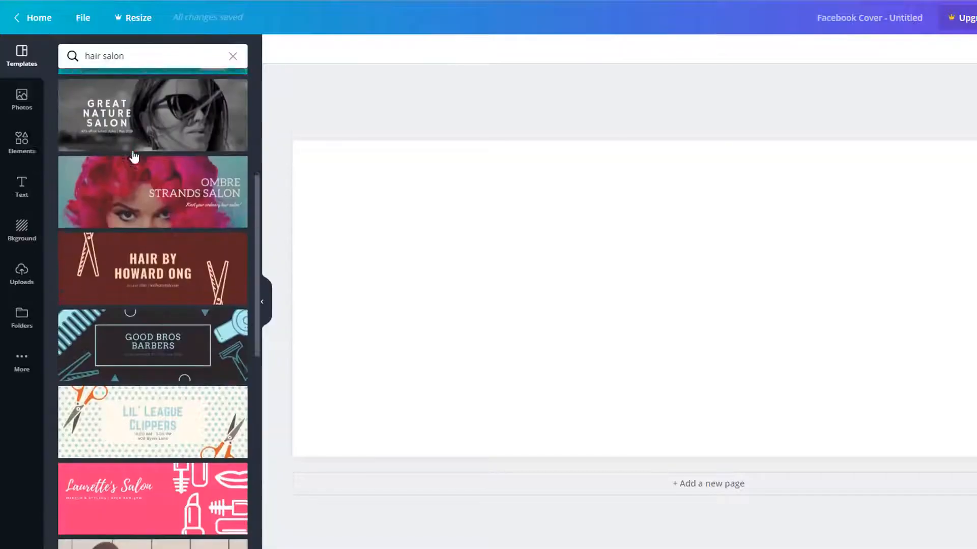
scroll(133, 157, down, 20)
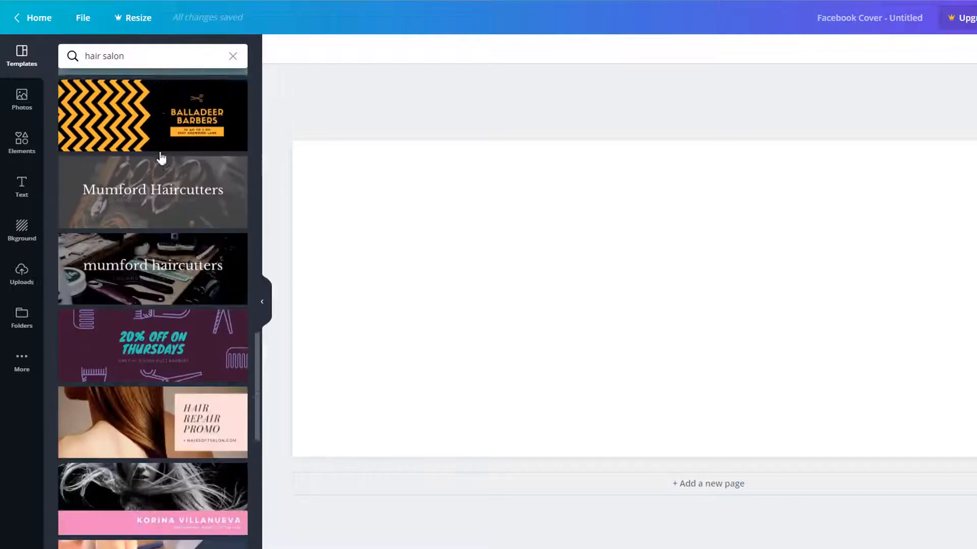
click(190, 316)
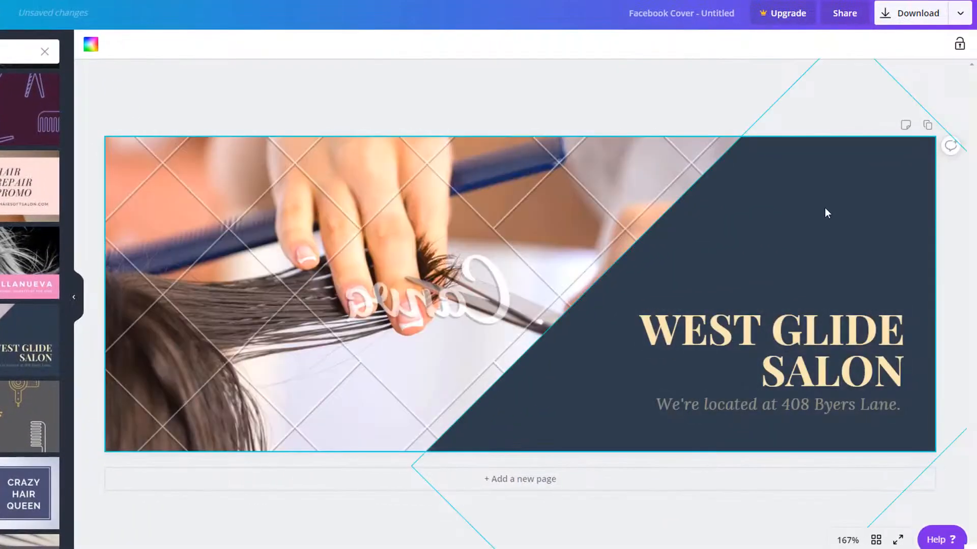
Step: Make the diagonal panel orange and edit the title to read 'PLANET HAIRDRESSING'
click(826, 209)
click(91, 44)
click(14, 213)
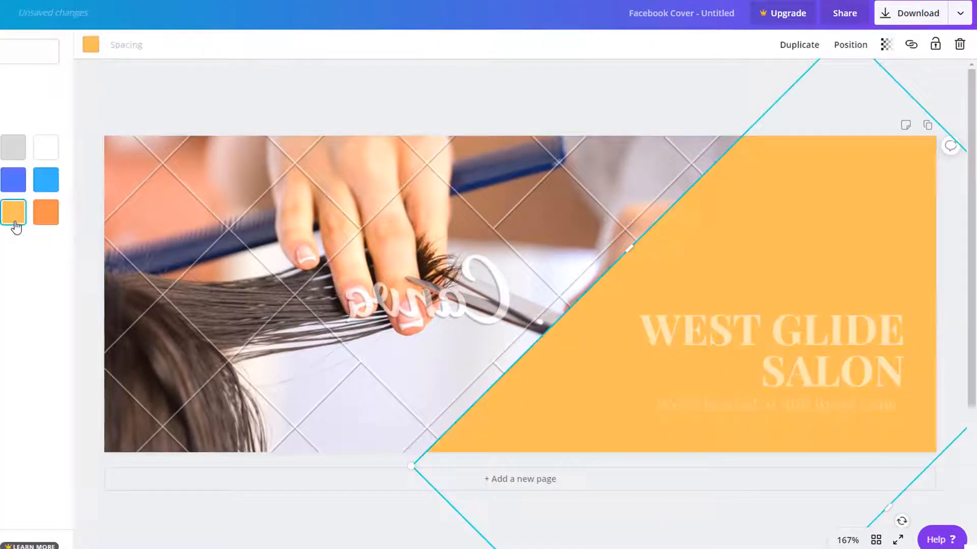
click(794, 336)
click(245, 46)
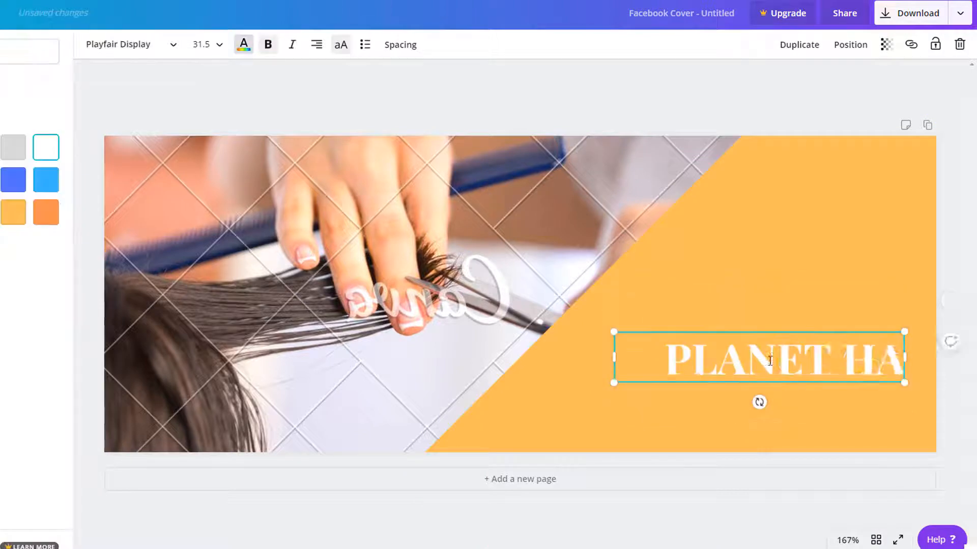
text(IRDRESSING)
click(612, 424)
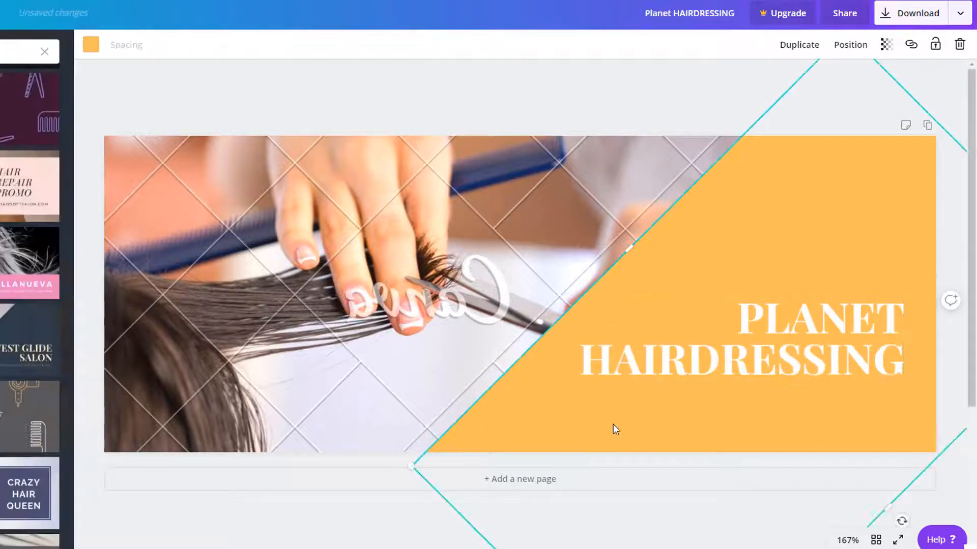
Step: Replace the cover photo with the black-and-white portrait of a woman with windblown hair
click(509, 300)
click(24, 100)
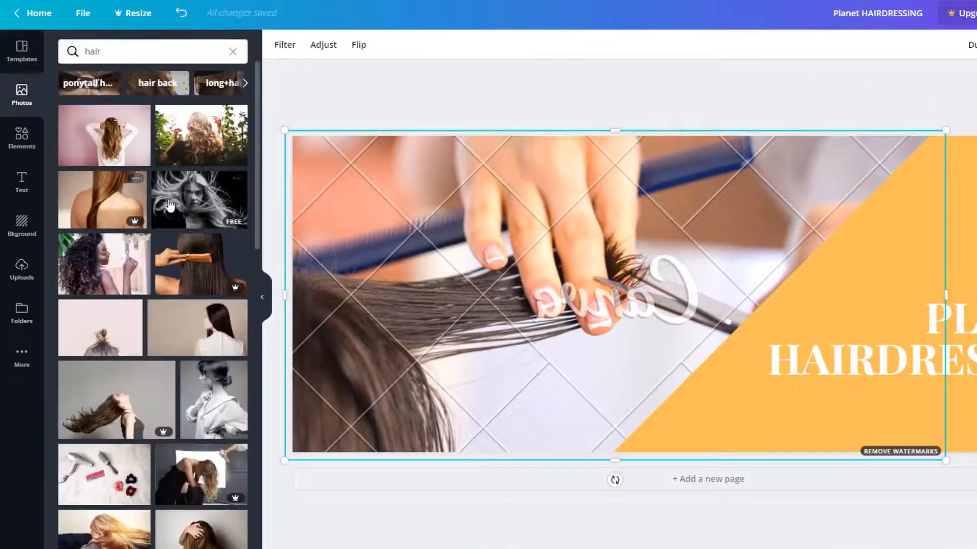
drag(186, 203, 432, 221)
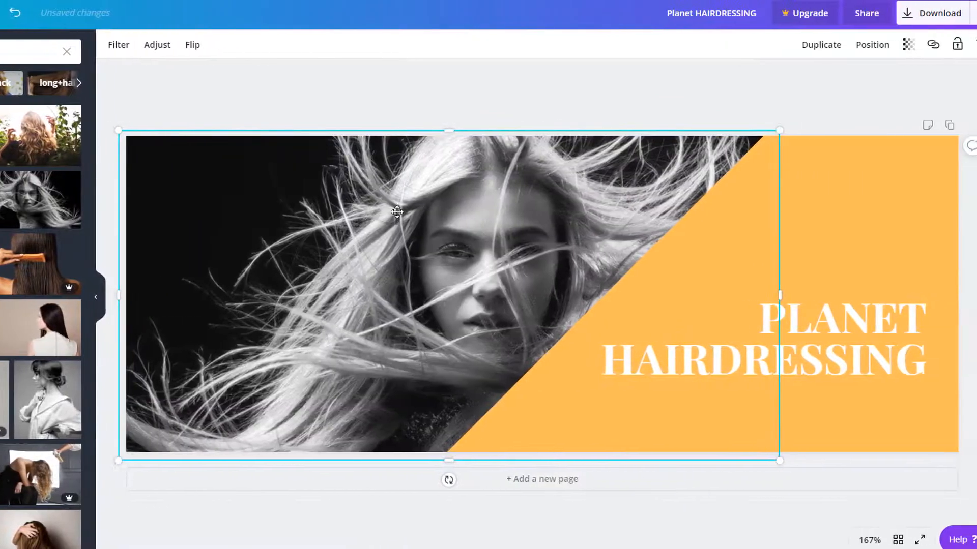
click(439, 105)
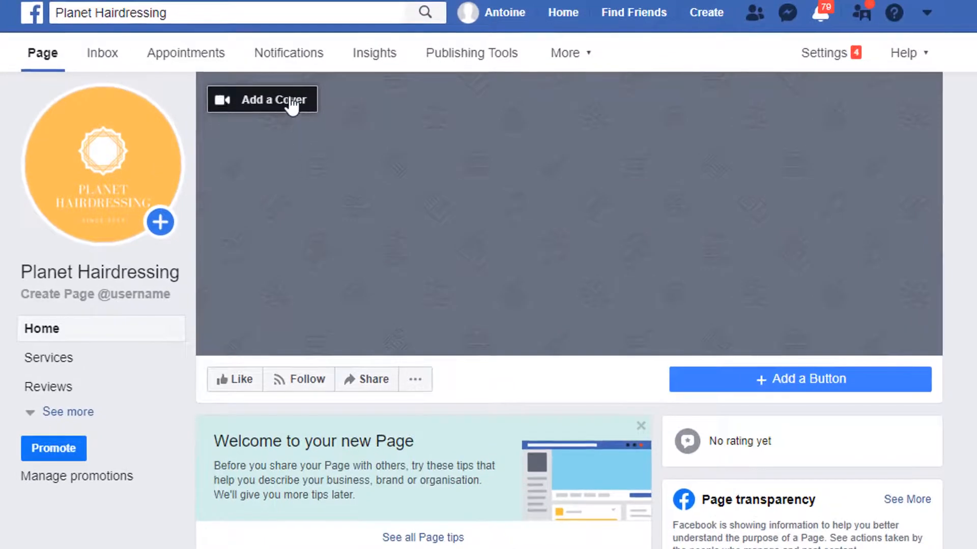
Step: Upload the 'Planet HAIRDRESSING (1)' file as the page cover photo, save it, and view it
click(291, 106)
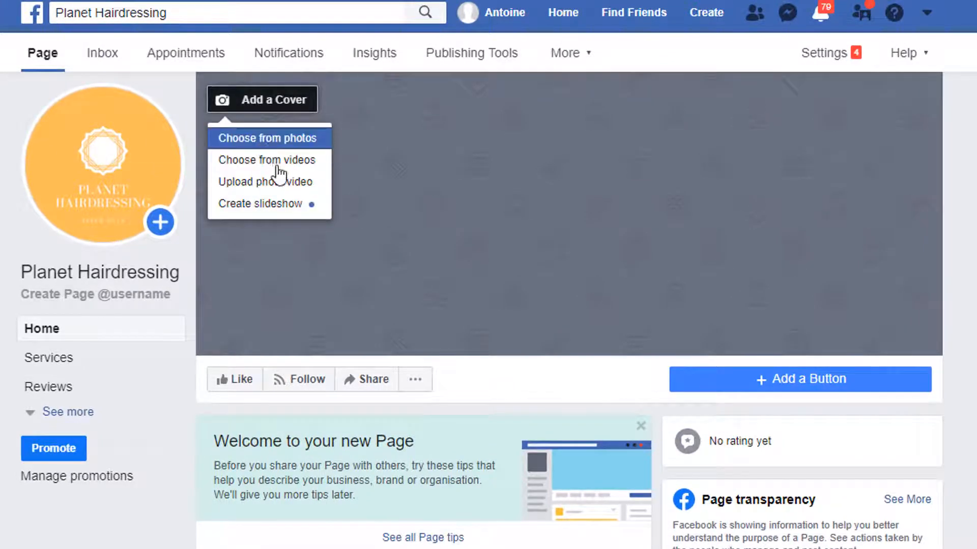
click(279, 189)
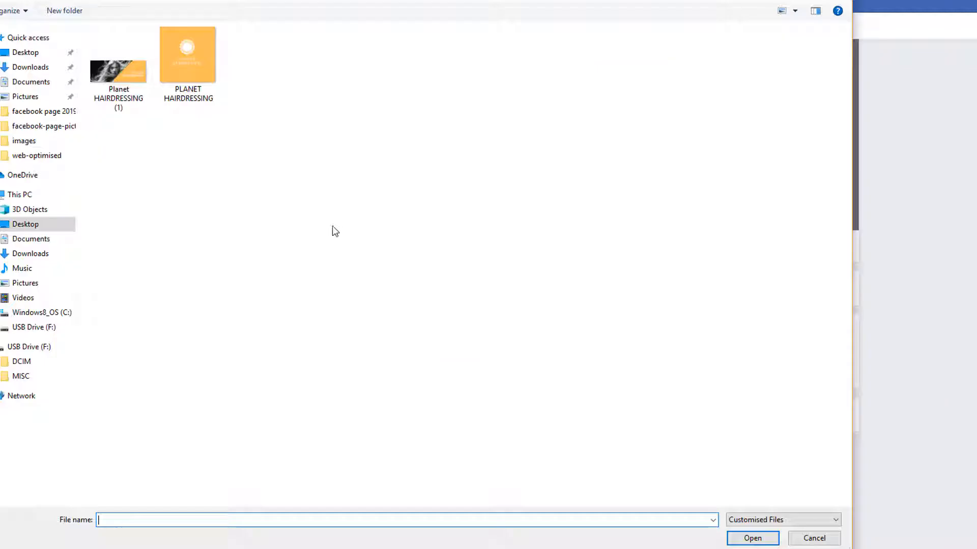
click(120, 86)
click(753, 538)
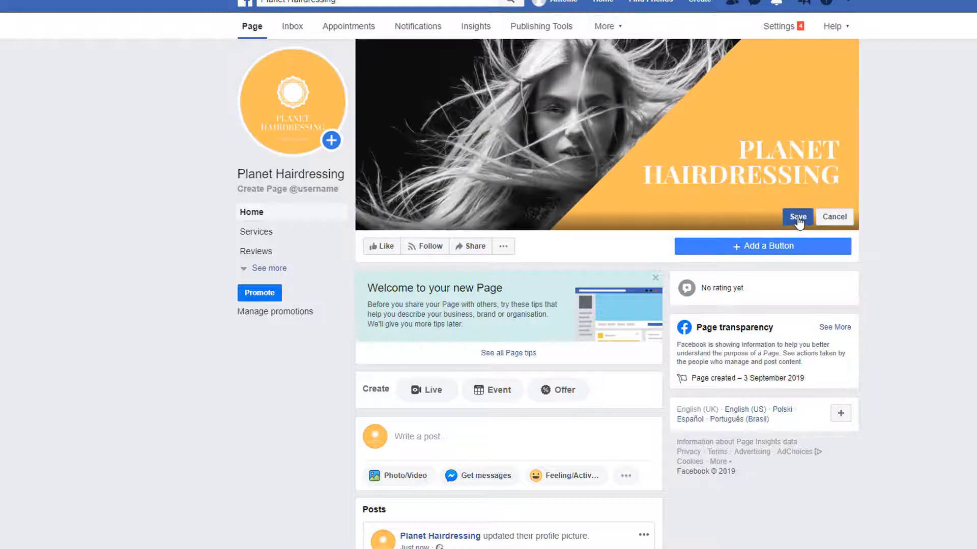
click(797, 216)
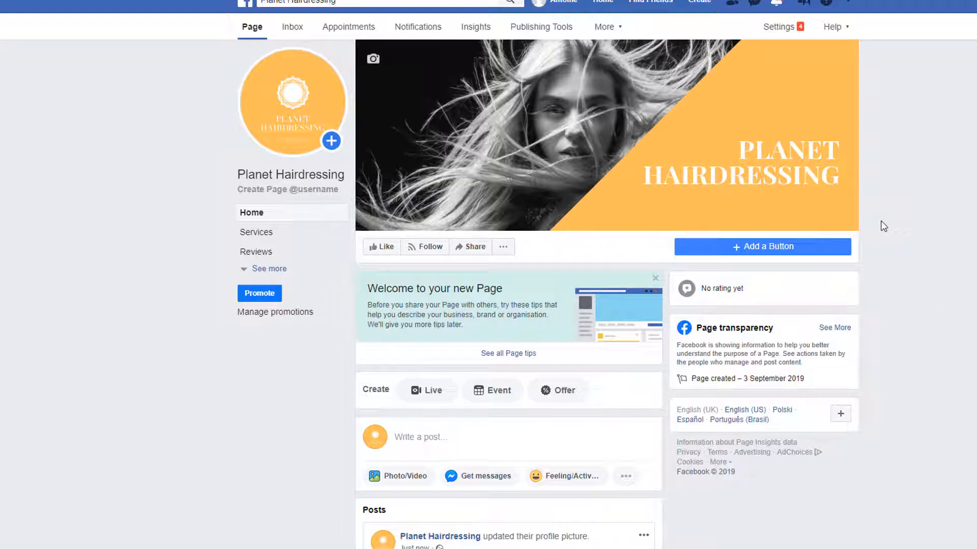
click(602, 131)
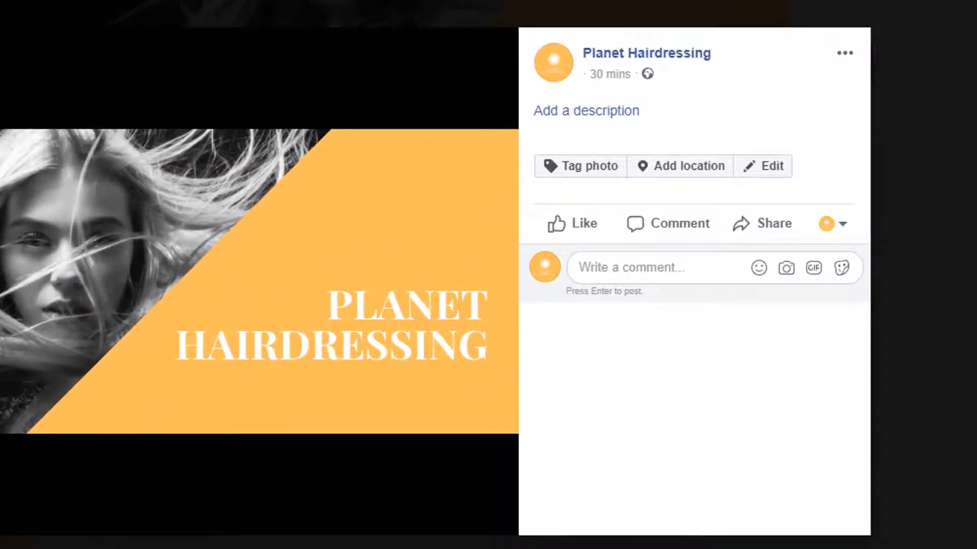
click(598, 112)
text(enter a description here)
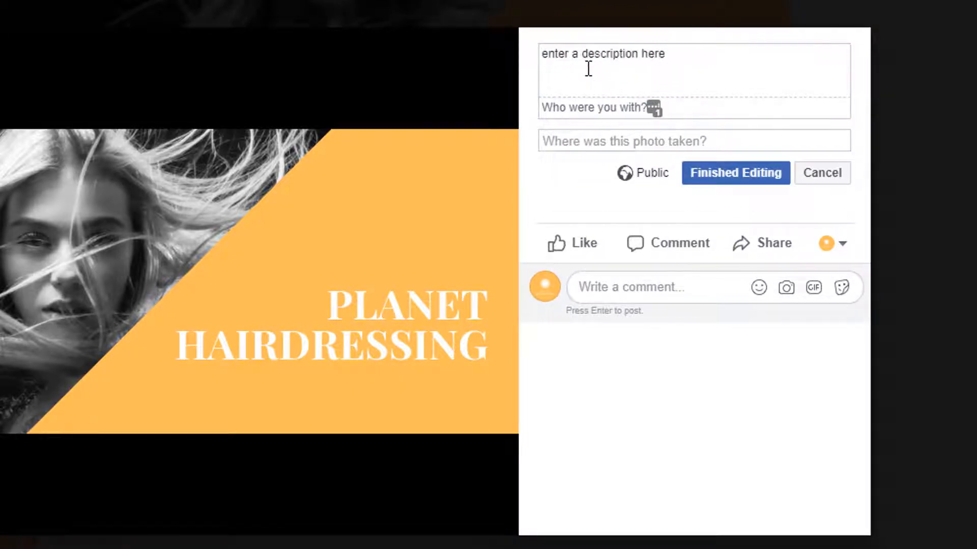
key(Return)
key(Return)
text(https://www.planethairdressing.co.uk)
Step: Tag the cover photo with a London location
click(579, 143)
text(London)
click(624, 173)
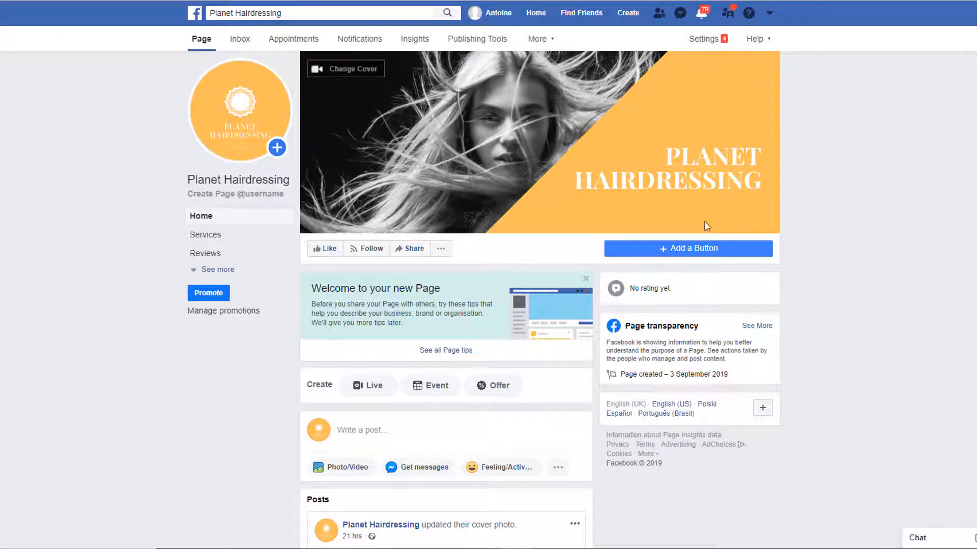
Step: Start adding a page button and browse the booking, contact, learn-more and app button options
click(692, 249)
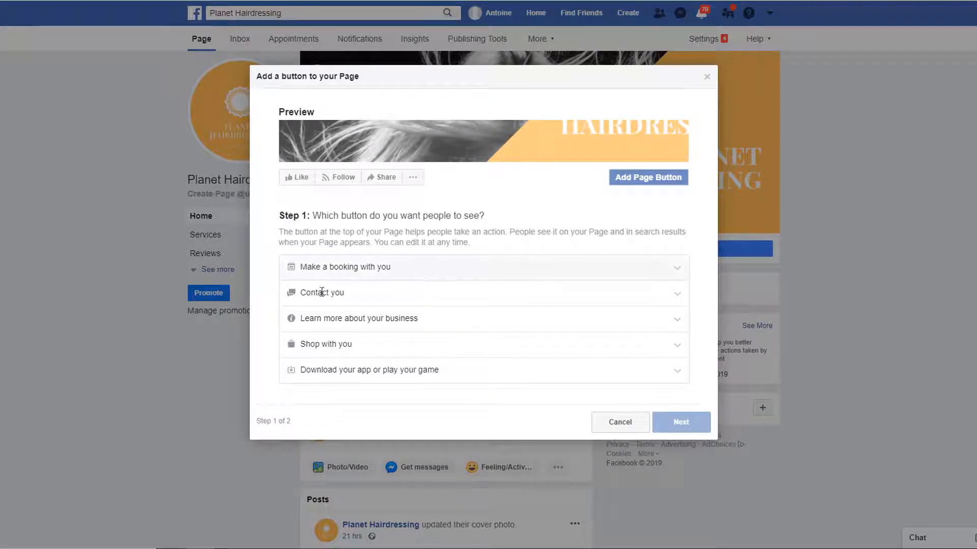
click(360, 265)
click(327, 306)
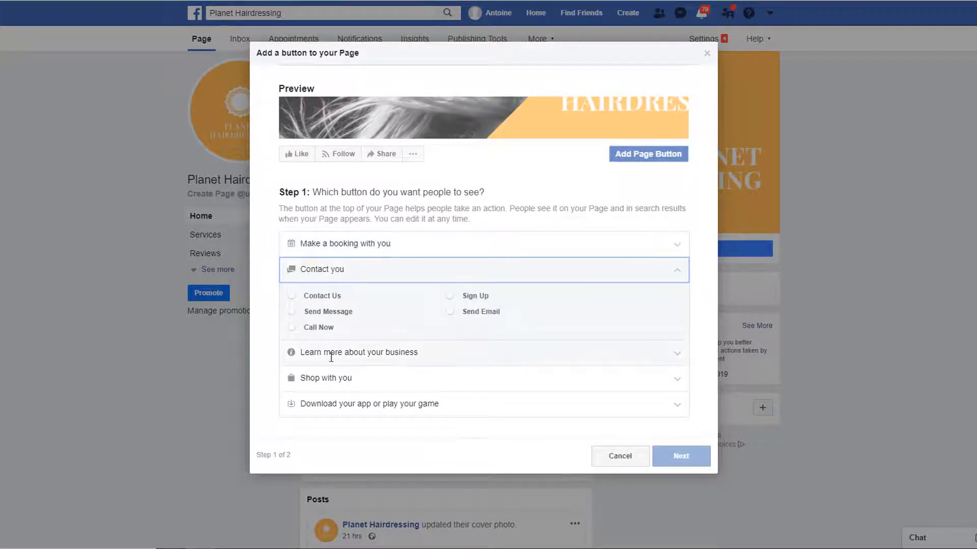
click(331, 353)
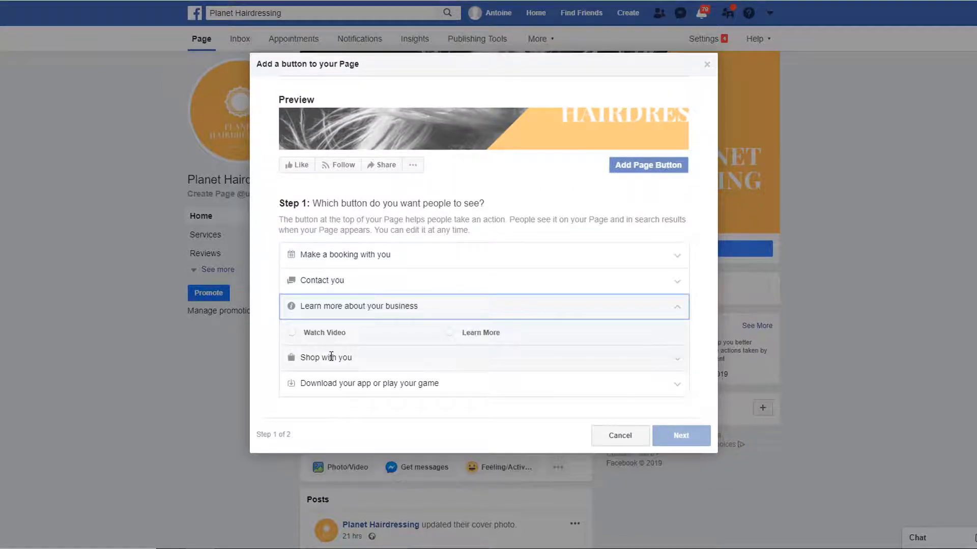
click(343, 385)
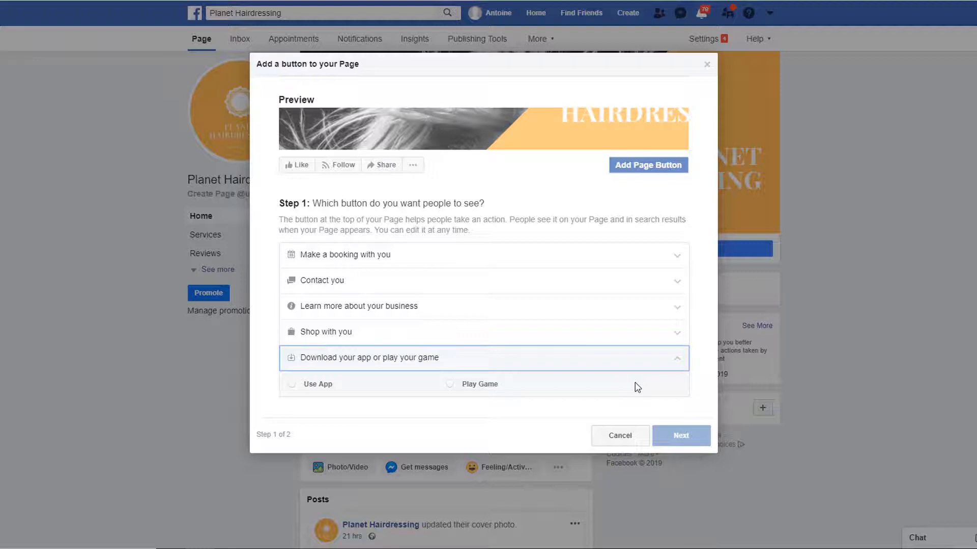
Step: Choose Call Now as the page button, set it to dial the salon's phone number, and finish
click(329, 280)
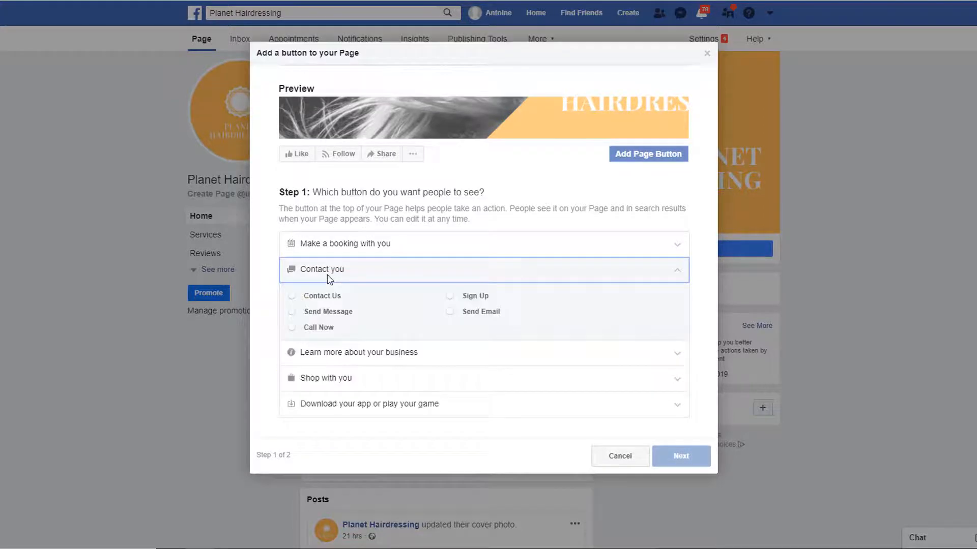
click(292, 328)
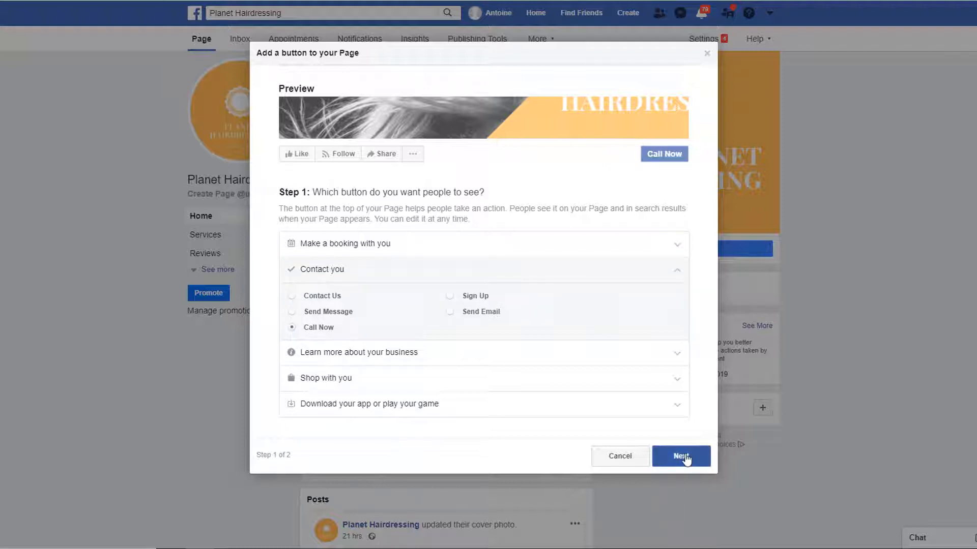
click(686, 458)
click(376, 328)
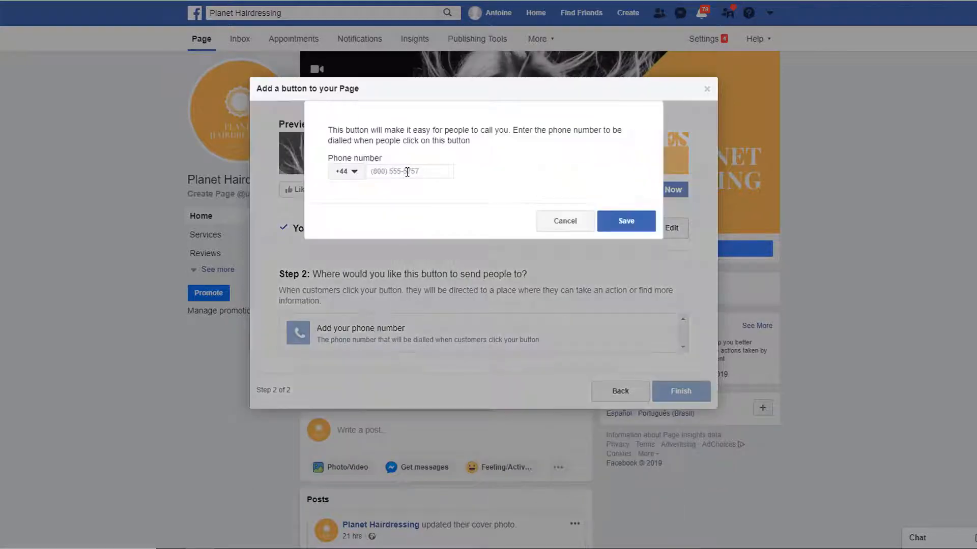
click(644, 224)
click(675, 351)
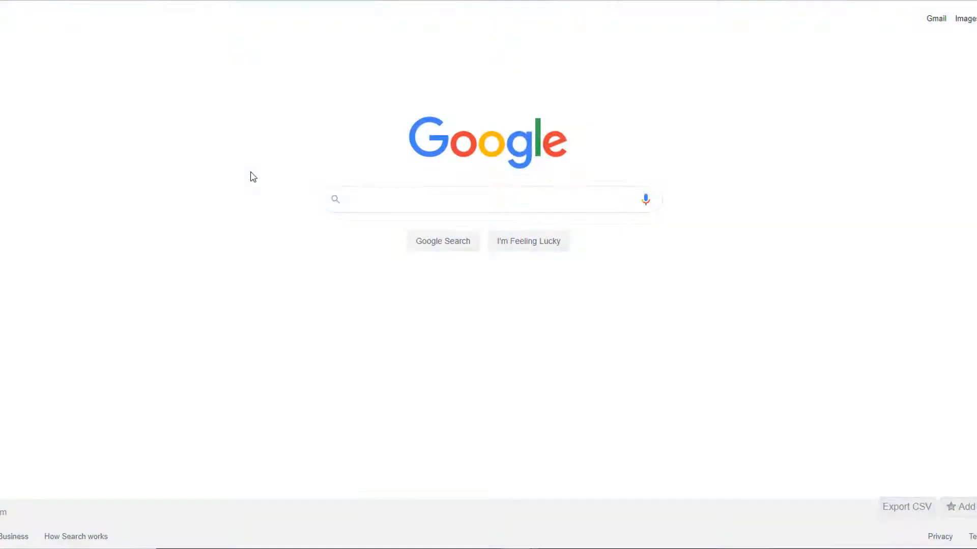
Step: Search Google for 'lucky nail and beauty'
text(lucky nail and be)
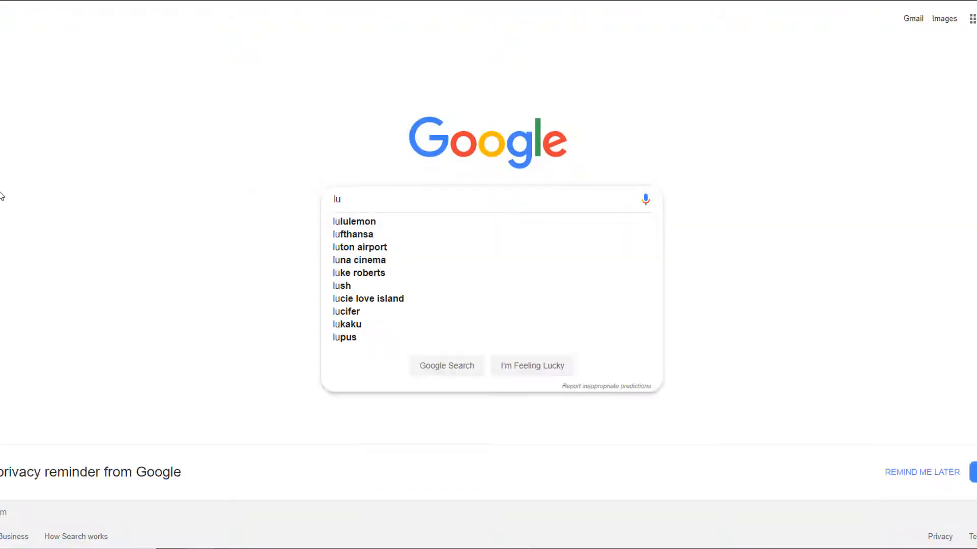
text(auty)
key(Return)
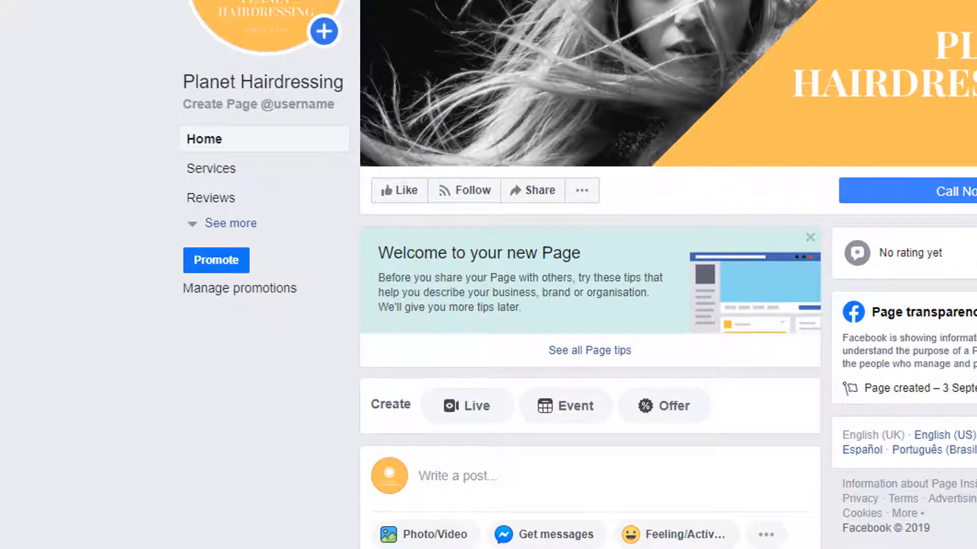
click(239, 225)
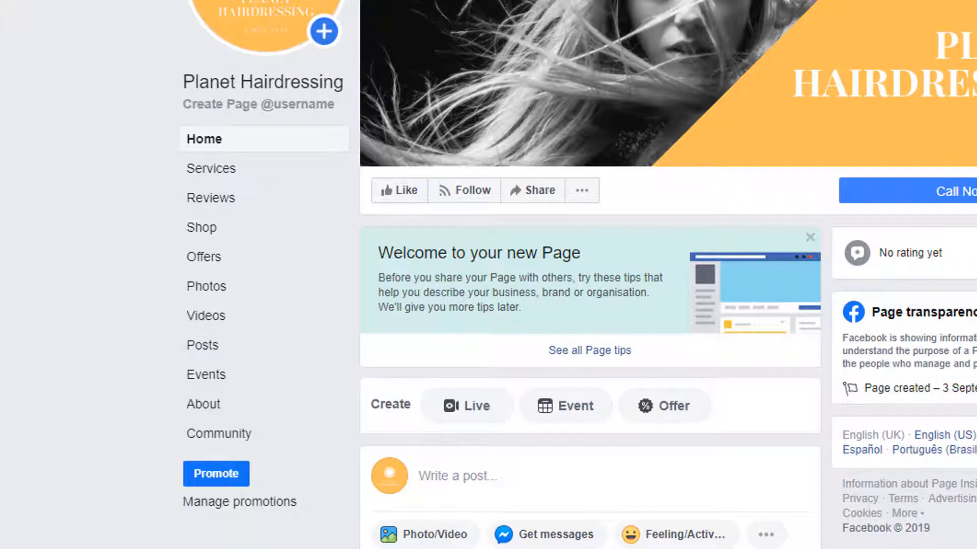
click(204, 404)
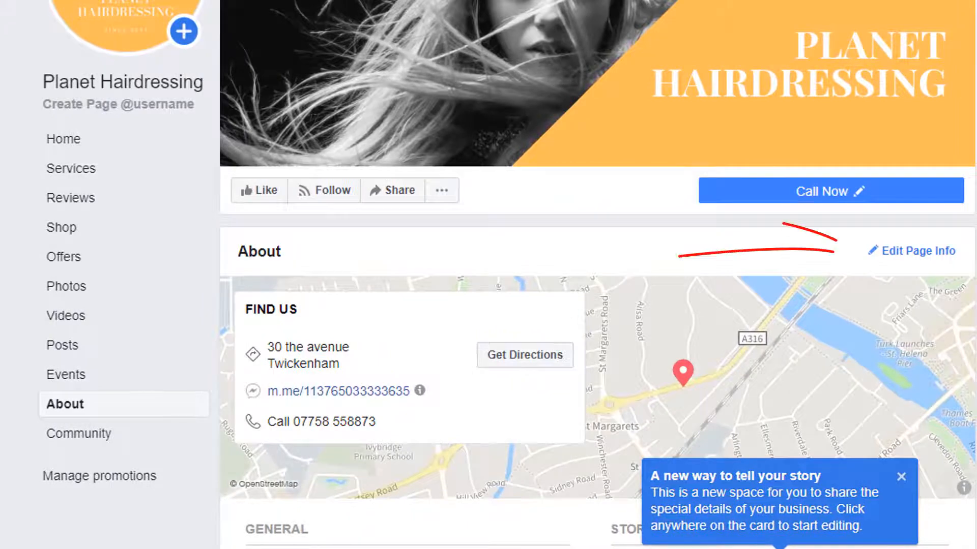
click(913, 254)
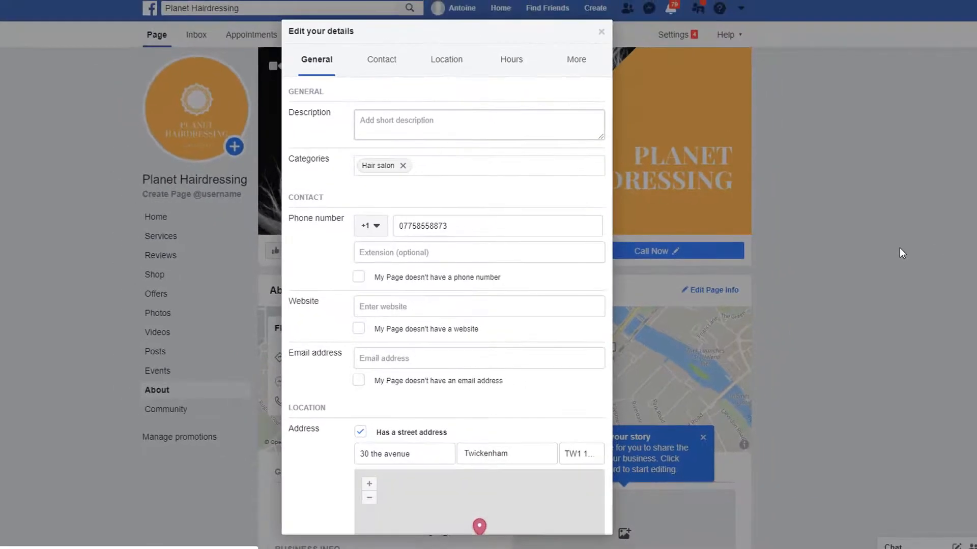
click(406, 120)
text(enter a short description here)
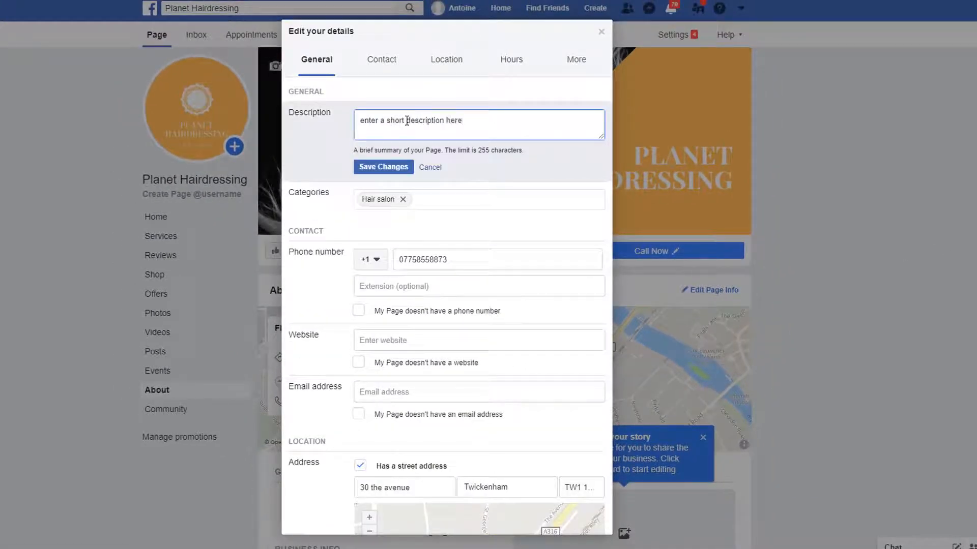
click(390, 341)
text(http)
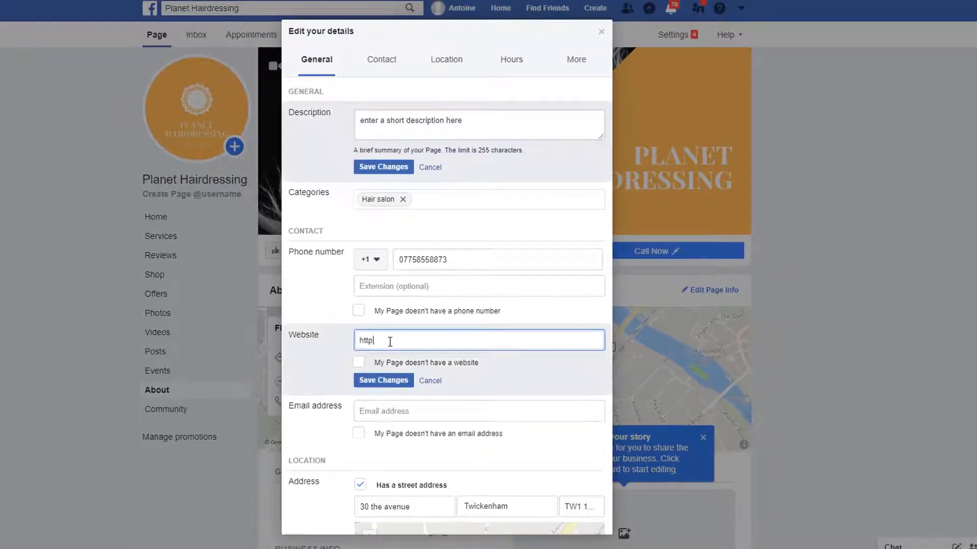
text(s://planethairdressing.com)
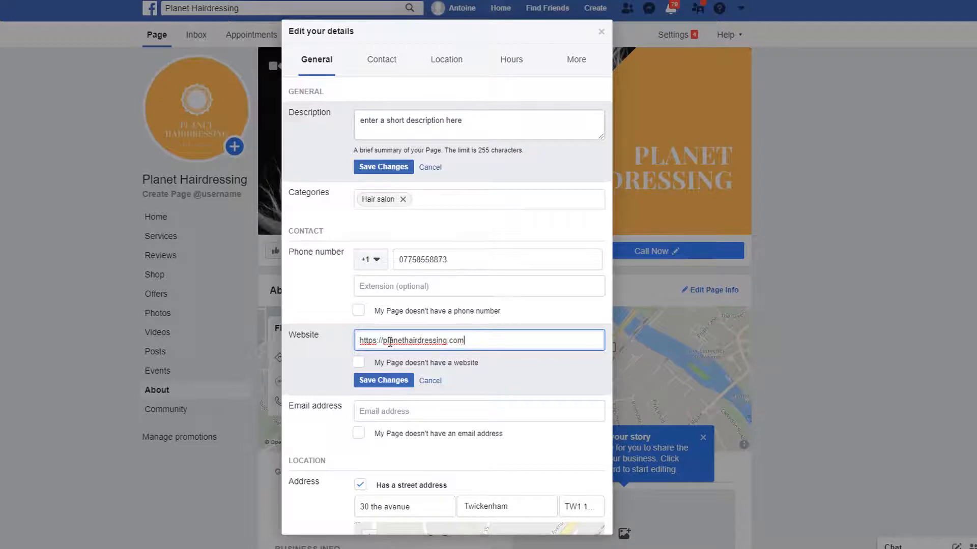
Step: Set Monday to Thursday opening hours to 09:00–17:00
scroll(389, 342, down, 11)
click(454, 302)
click(465, 329)
click(467, 354)
click(460, 380)
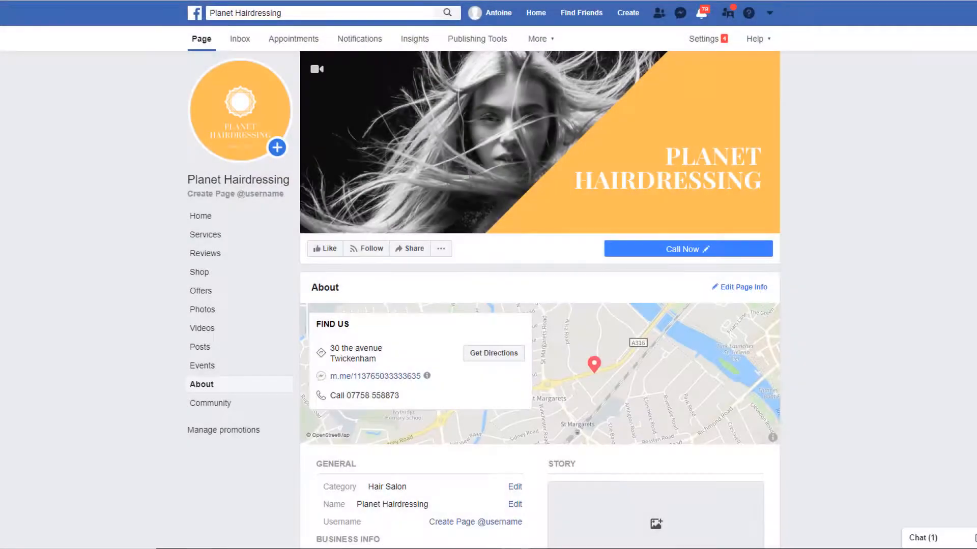
scroll(540, 298, down, 5)
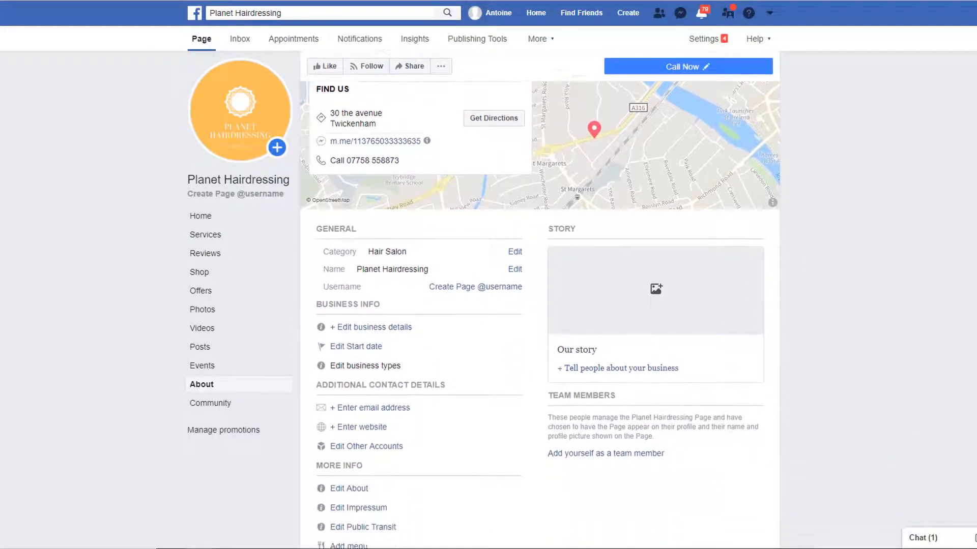
Step: Start a page story titled 'Planet Hairdres' with the team-work image as its cover
scroll(816, 200, down, 1)
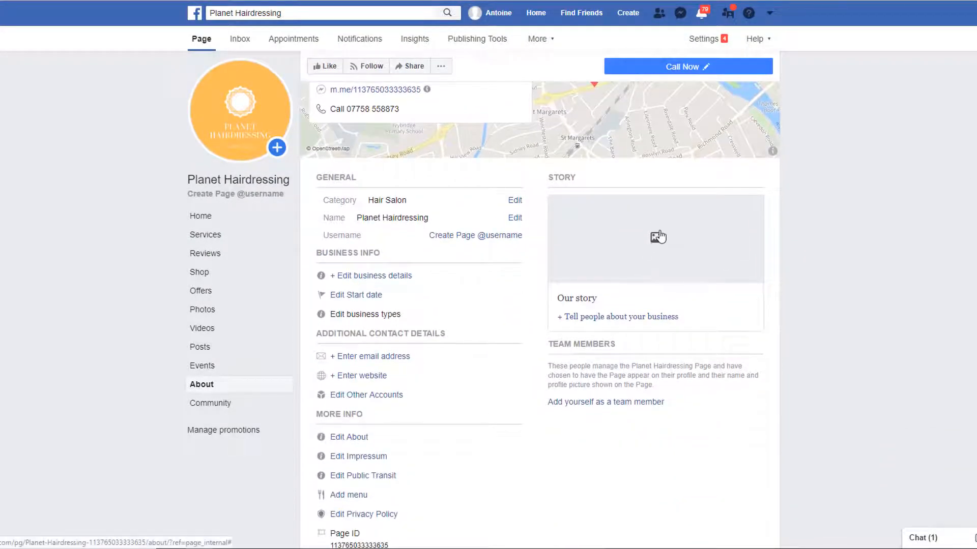
click(661, 255)
text(Planet Hairdres)
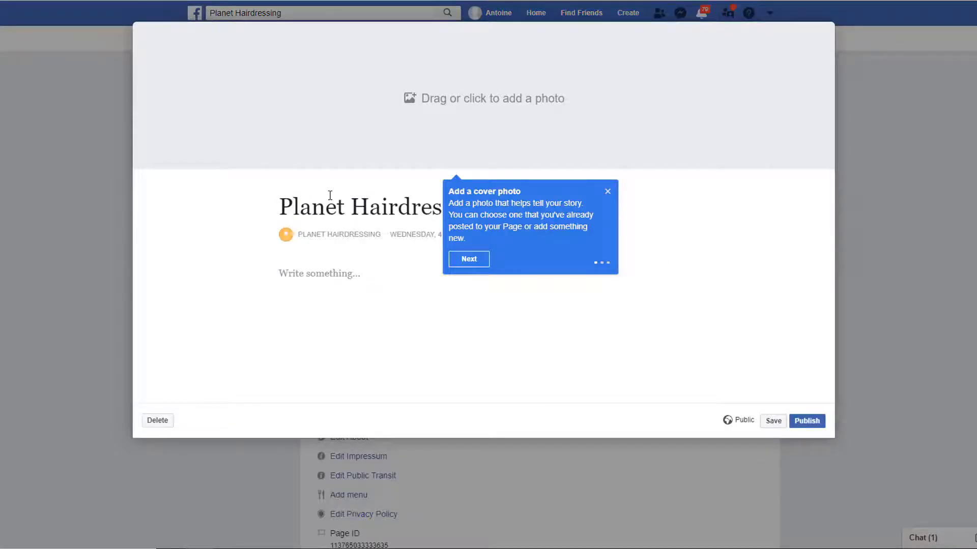
click(468, 259)
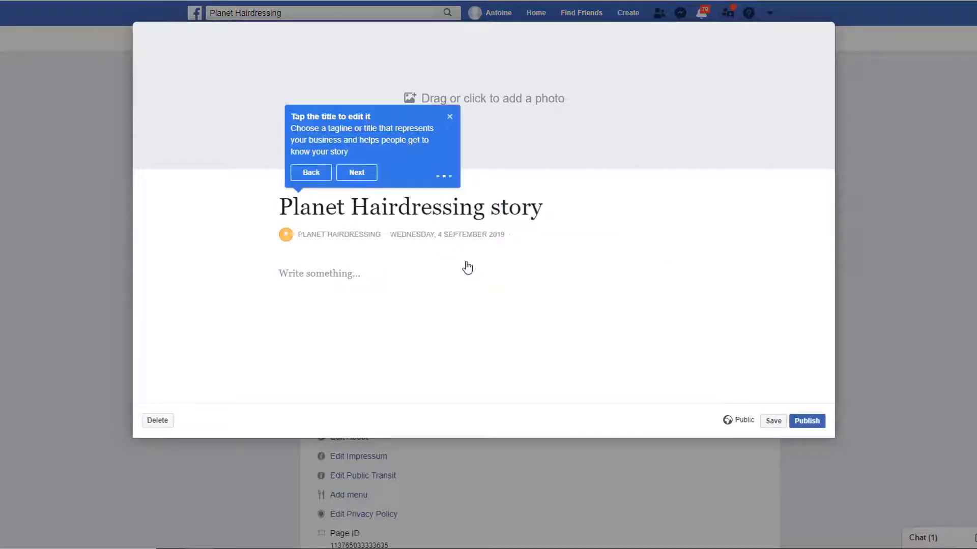
click(482, 116)
click(603, 347)
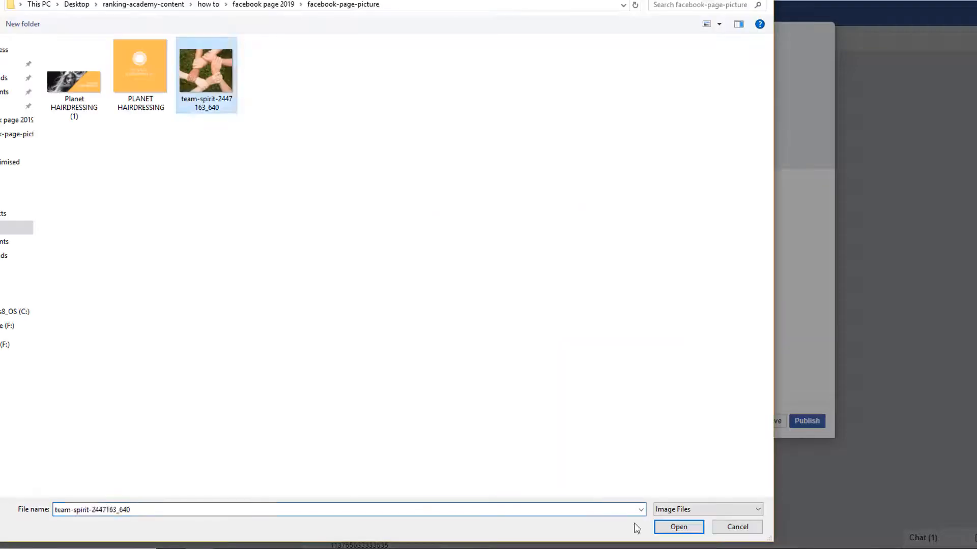
click(678, 526)
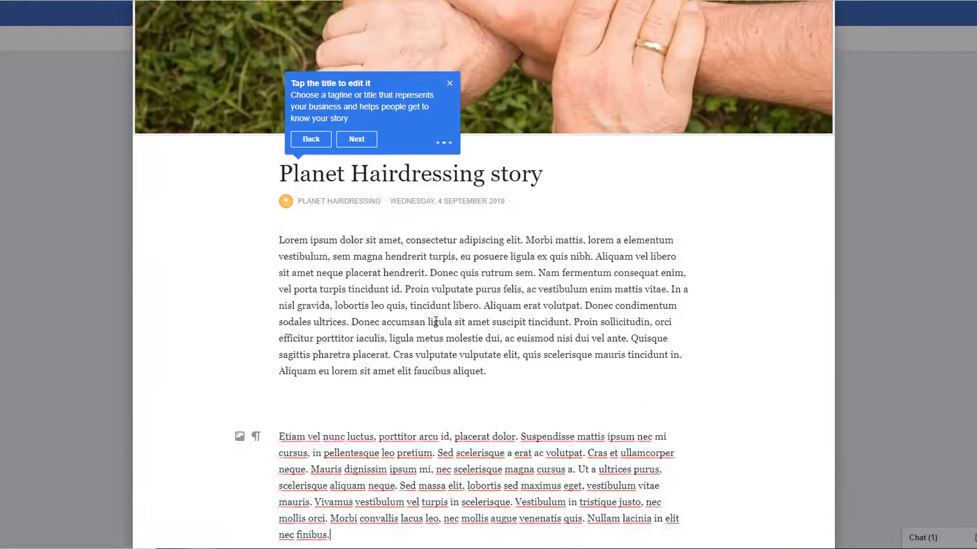
Step: Publish the story to the Planet Hairdressing page
scroll(518, 266, down, 2)
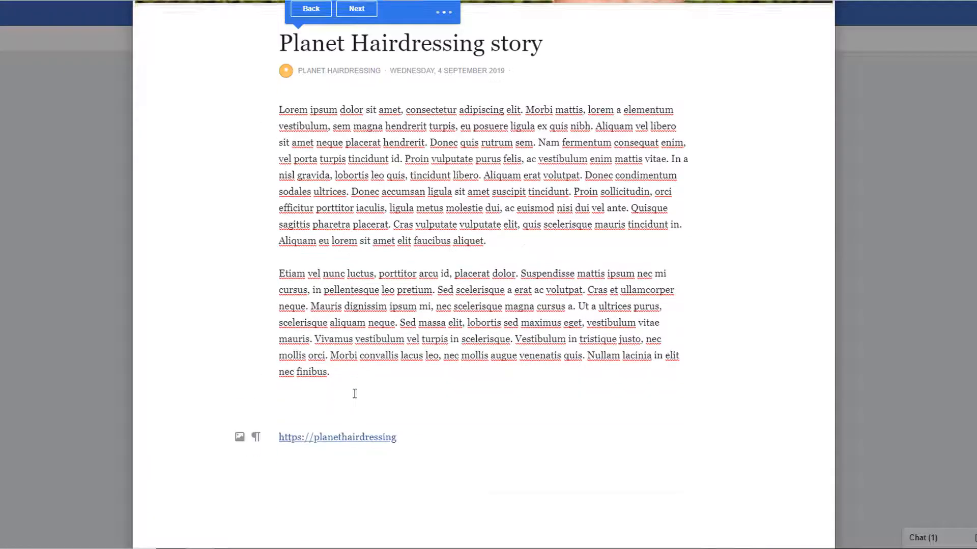
scroll(353, 392, down, 2)
click(807, 510)
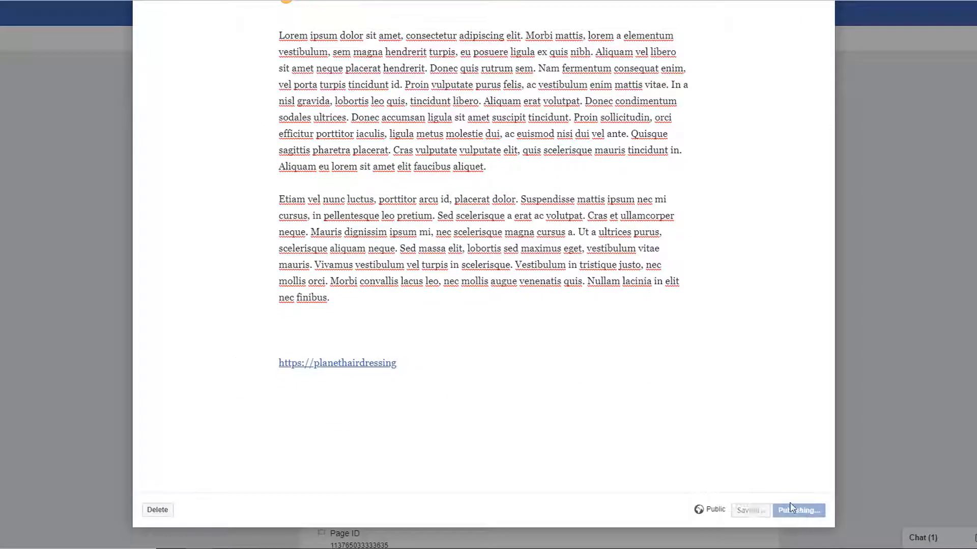
scroll(849, 285, down, 4)
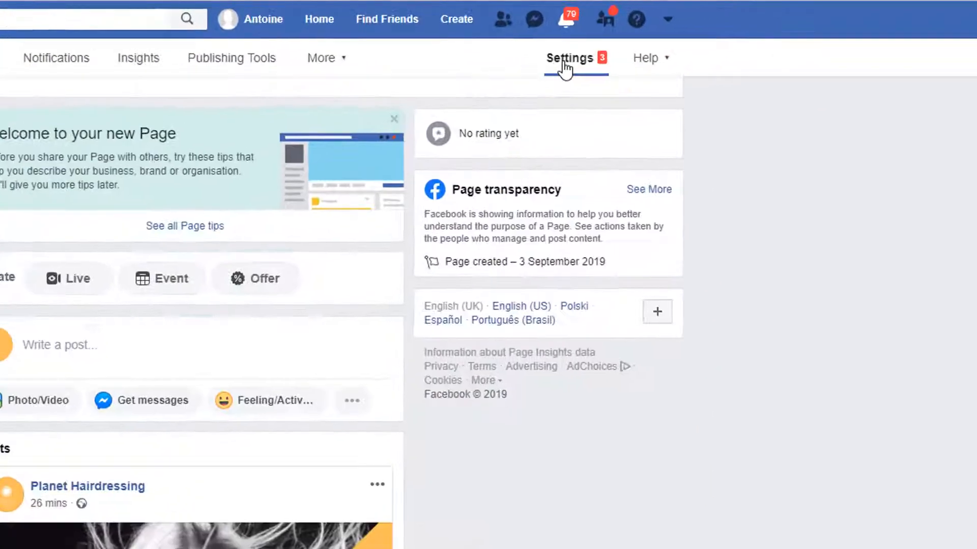
Step: Switch on Show a Messenger greeting in the Messaging settings' Response Assistant section
click(705, 39)
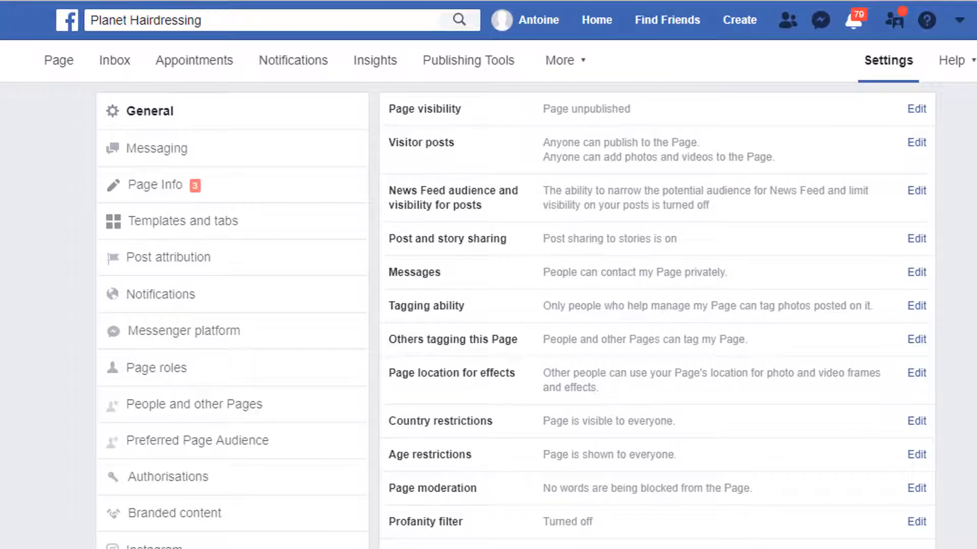
click(164, 161)
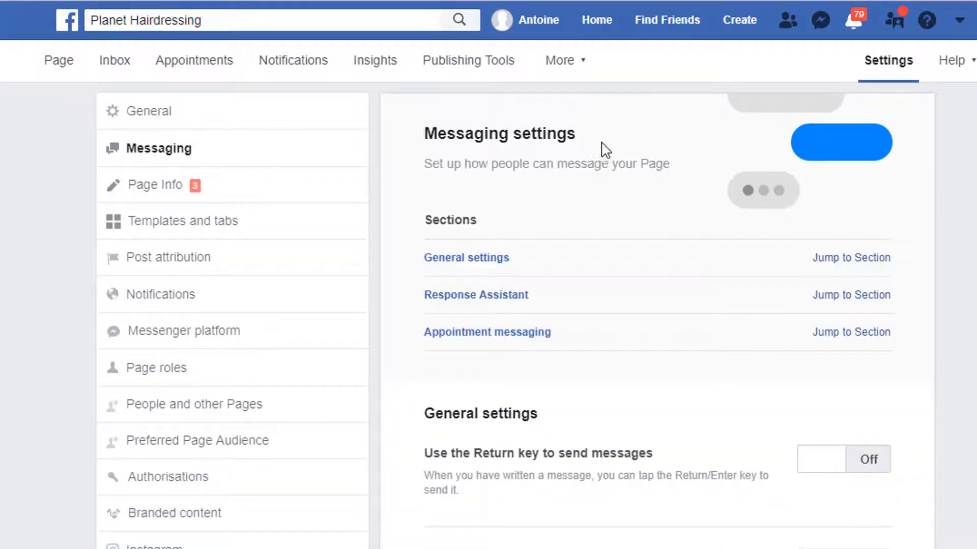
click(850, 298)
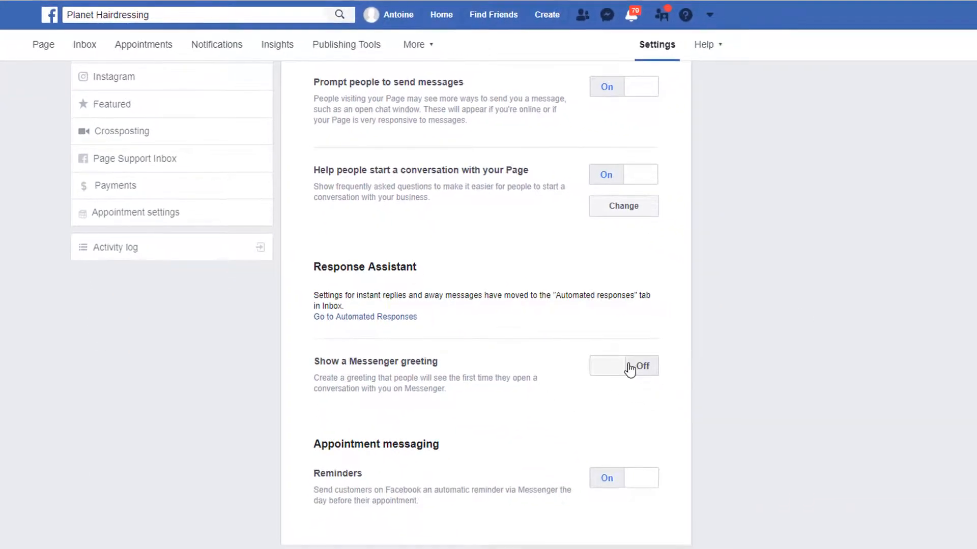
click(614, 372)
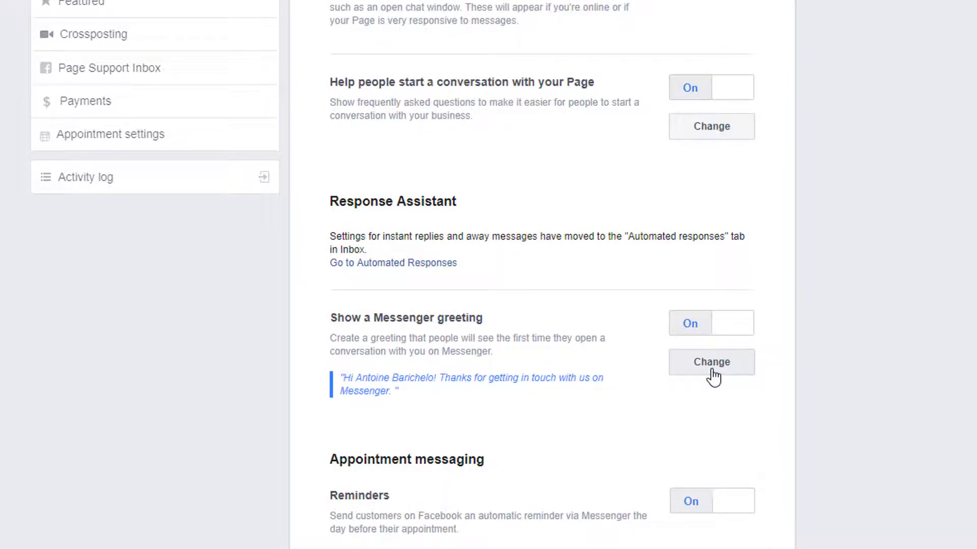
Step: Append 'Tell us if you have any questions' to the greeting, replace full name with first name, and save
click(712, 363)
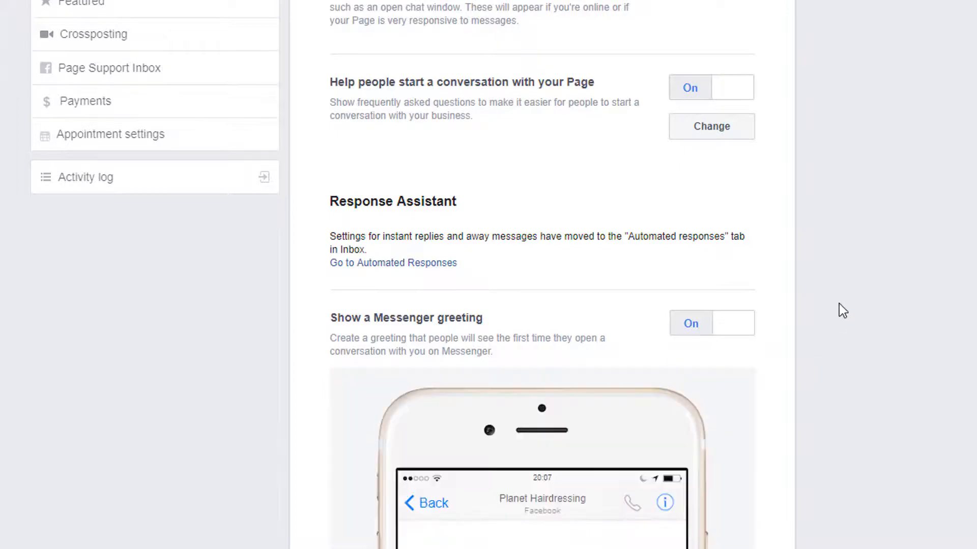
scroll(839, 305, down, 5)
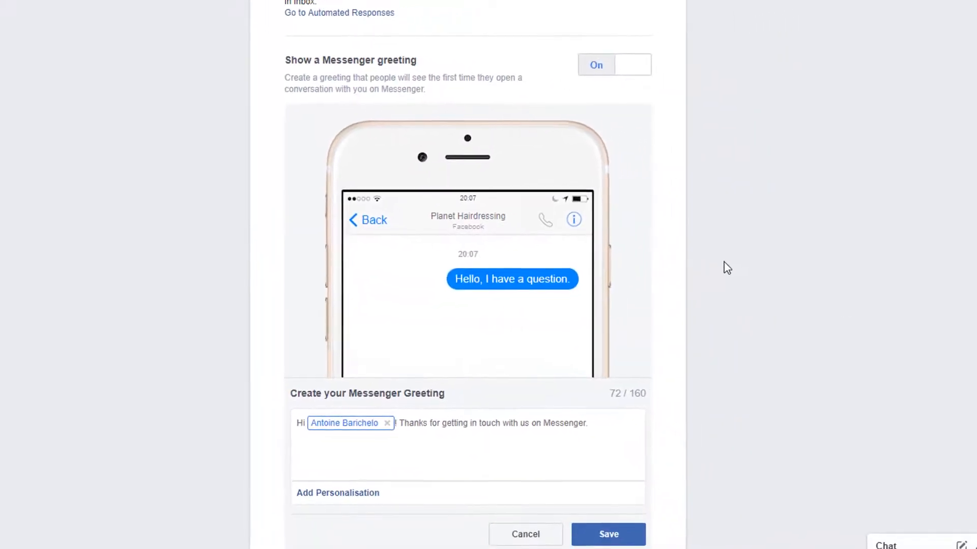
click(691, 491)
text(Tell us if you have an)
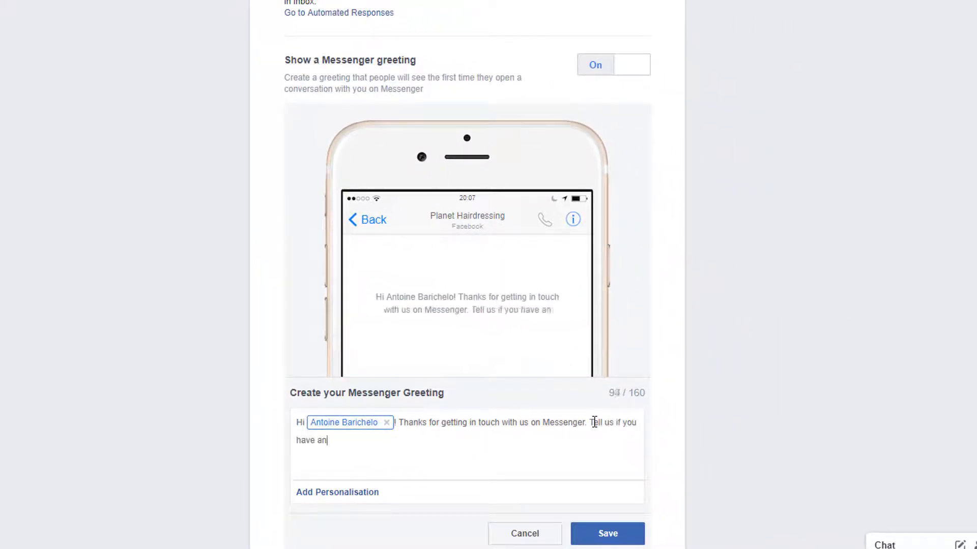
text(y questions)
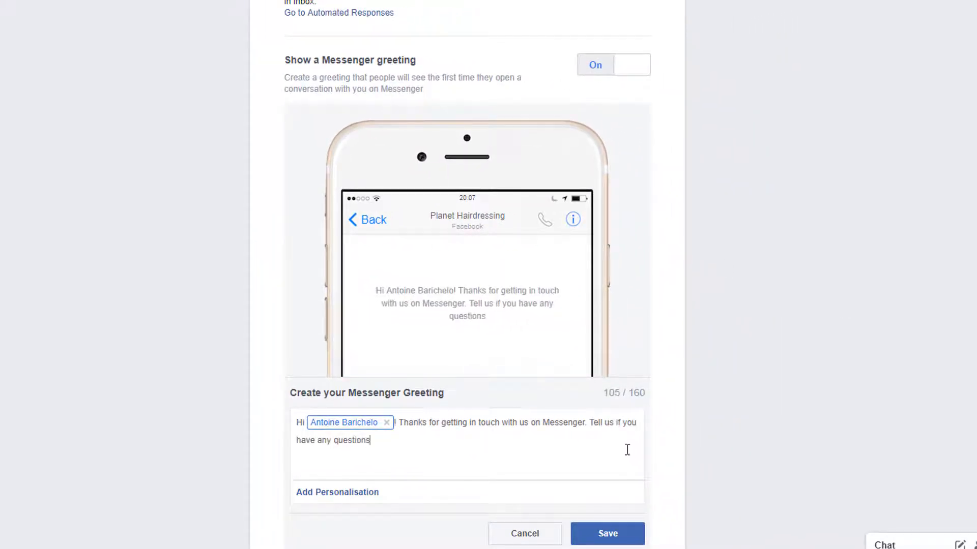
click(386, 424)
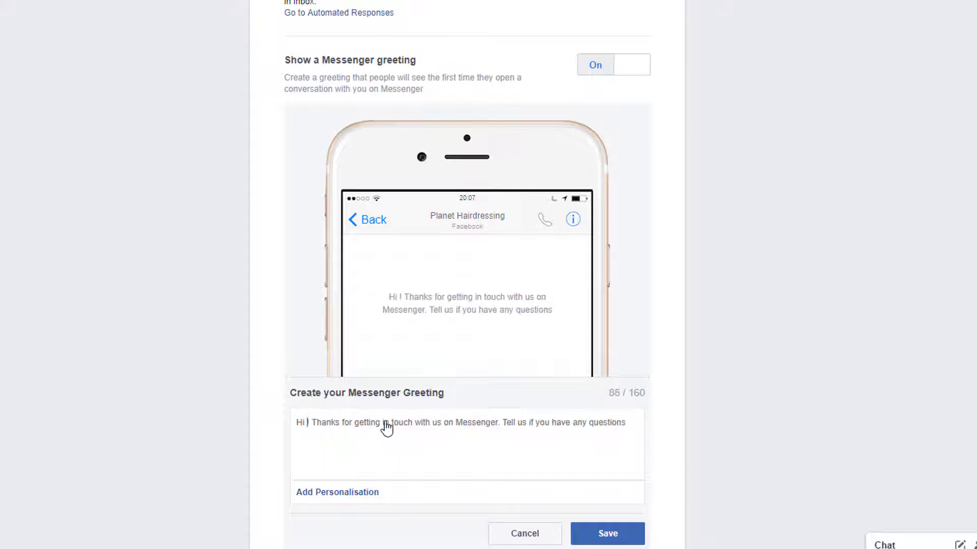
click(343, 500)
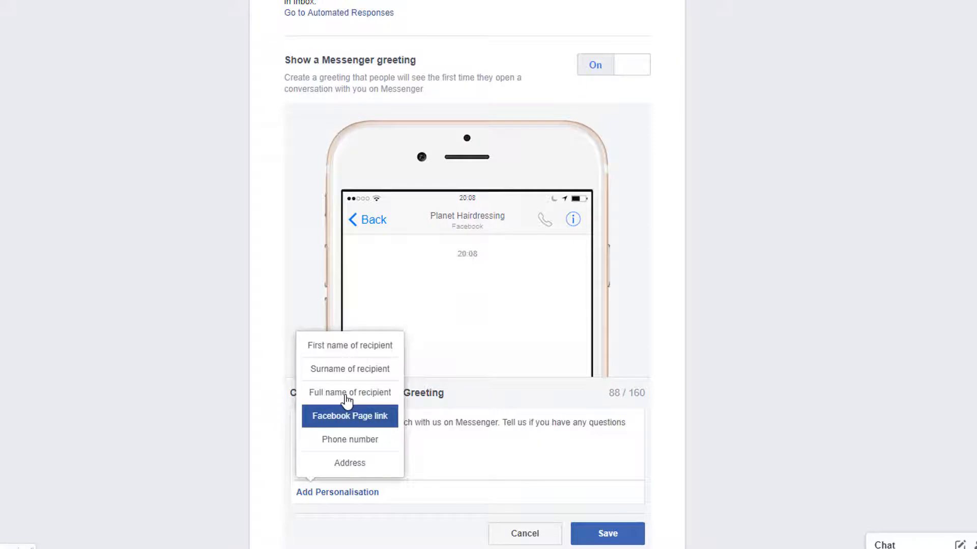
click(345, 349)
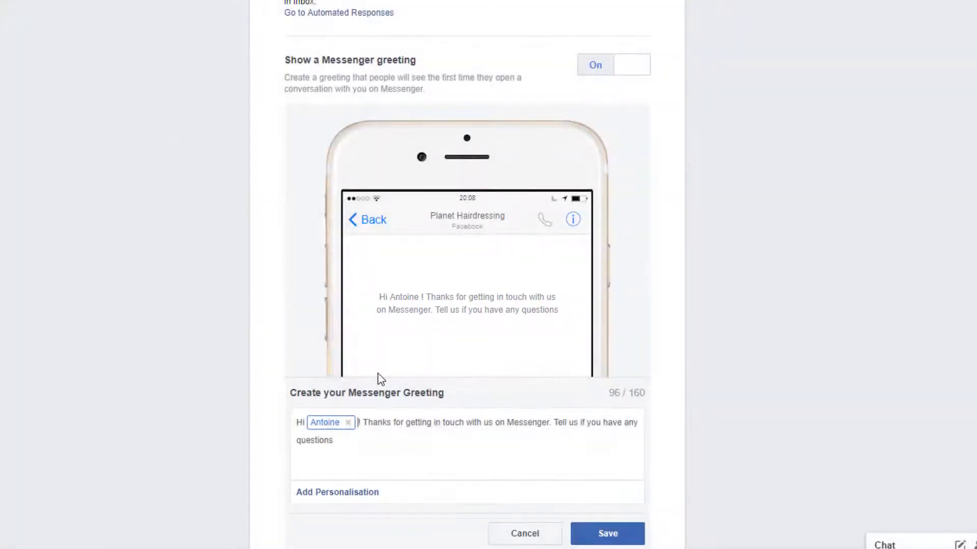
click(608, 534)
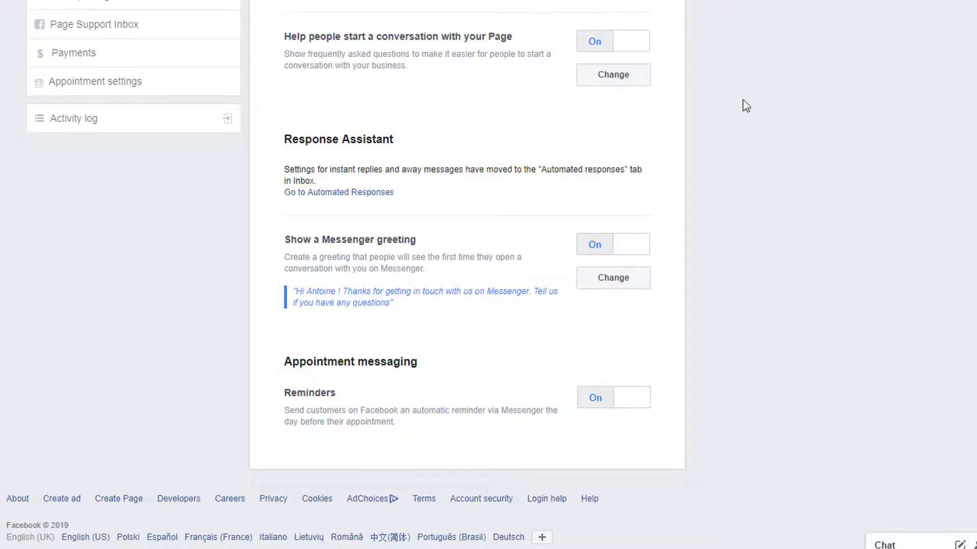
Step: Turn on the instant reply in Automated Responses
click(347, 193)
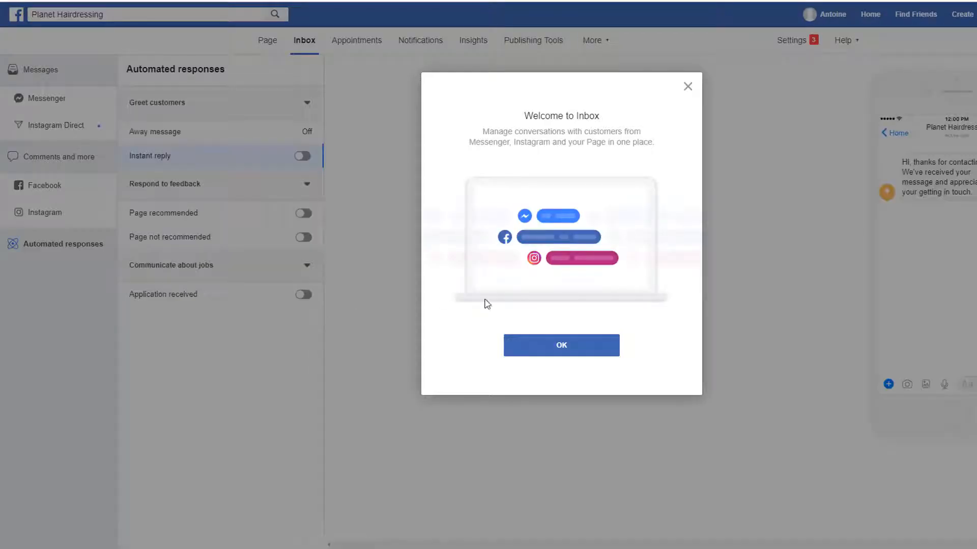
click(548, 348)
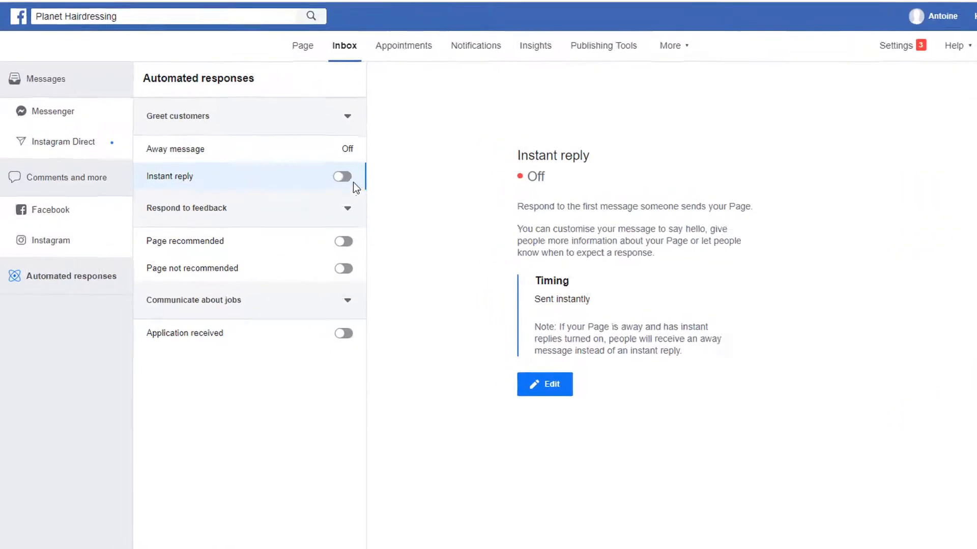
click(340, 175)
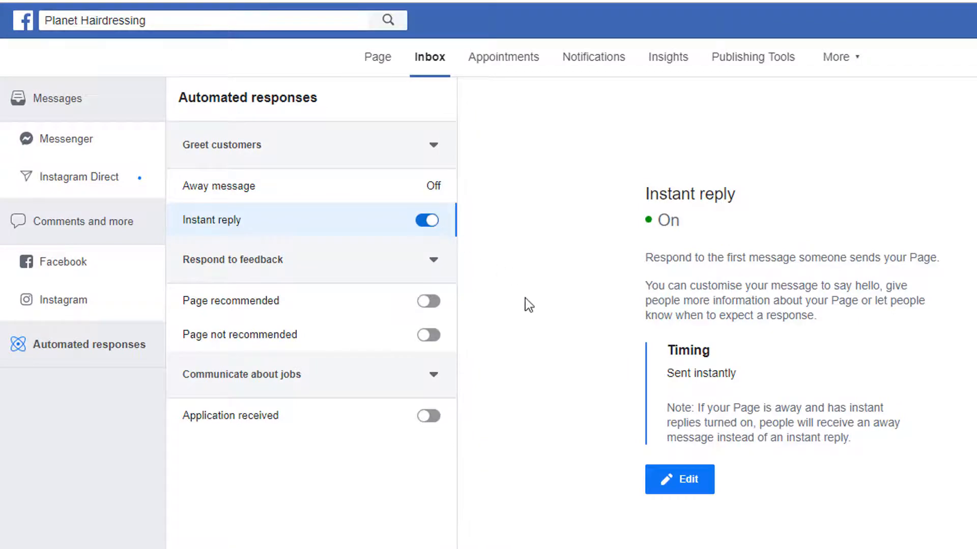
Step: Set the instant reply to 'We are currently unavailable but we'll get back to you as soon as we can.' with first name, then save
click(656, 490)
click(588, 259)
text(We are currently unavailable but we'll get back to you as soon a)
text(s we can.)
click(562, 304)
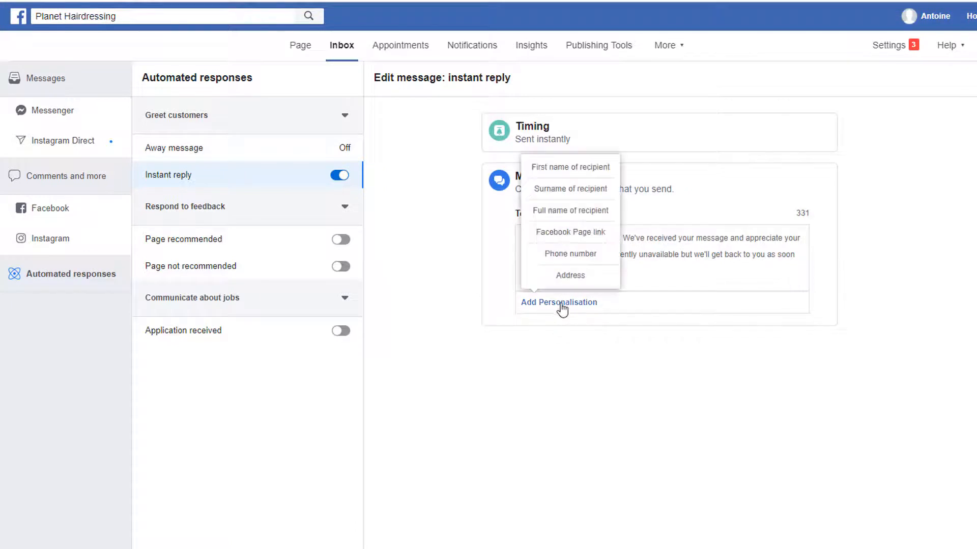
click(571, 166)
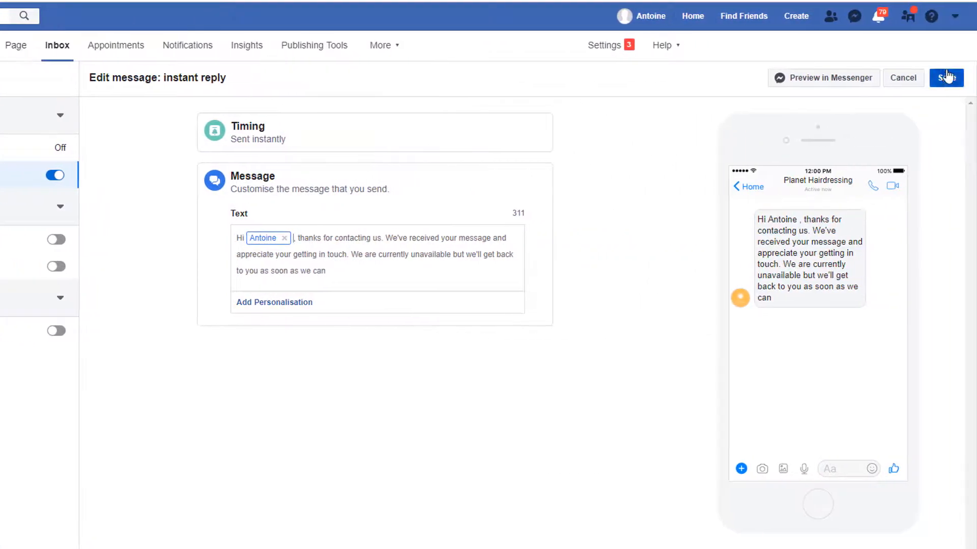
click(950, 79)
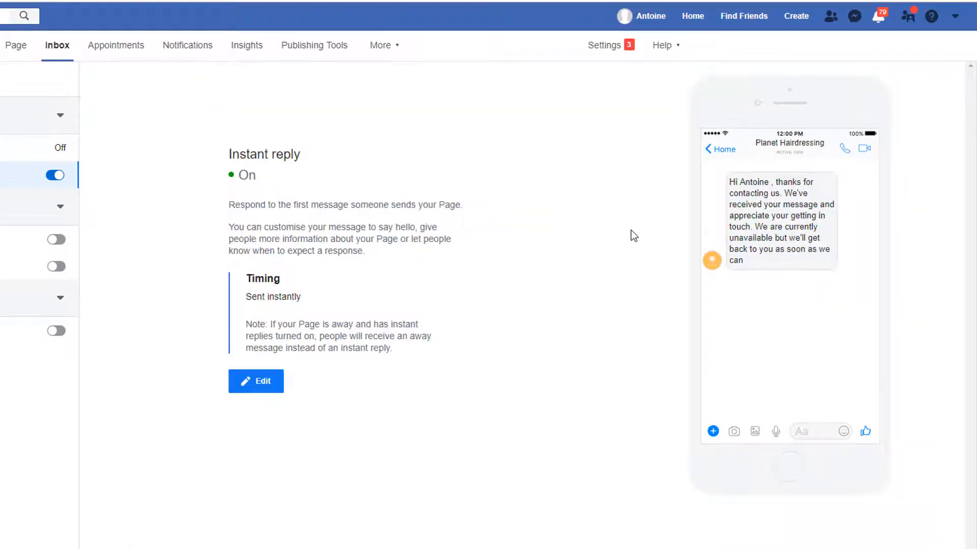
click(11, 50)
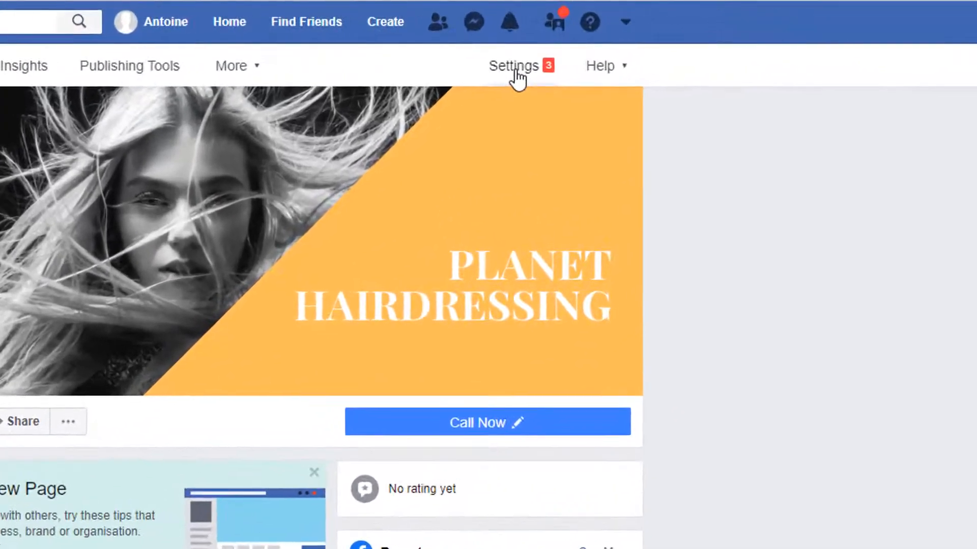
Step: In Templates and tabs, drag the Offers tab up to sit directly below Home
click(705, 44)
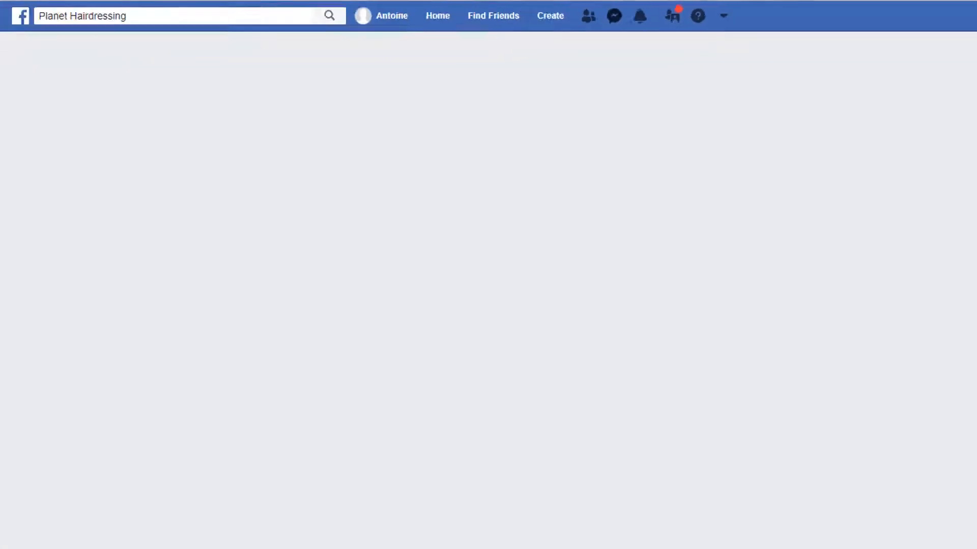
click(234, 160)
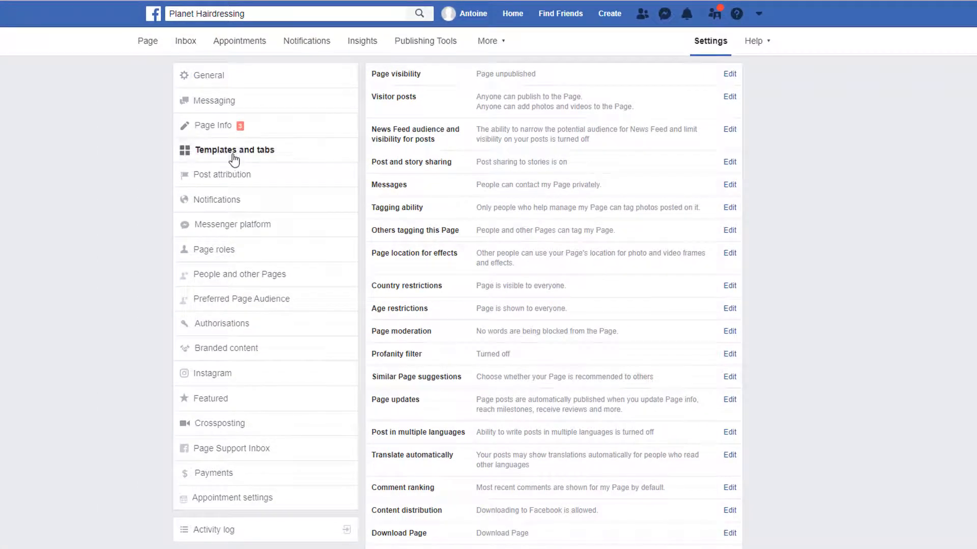
scroll(882, 283, down, 6)
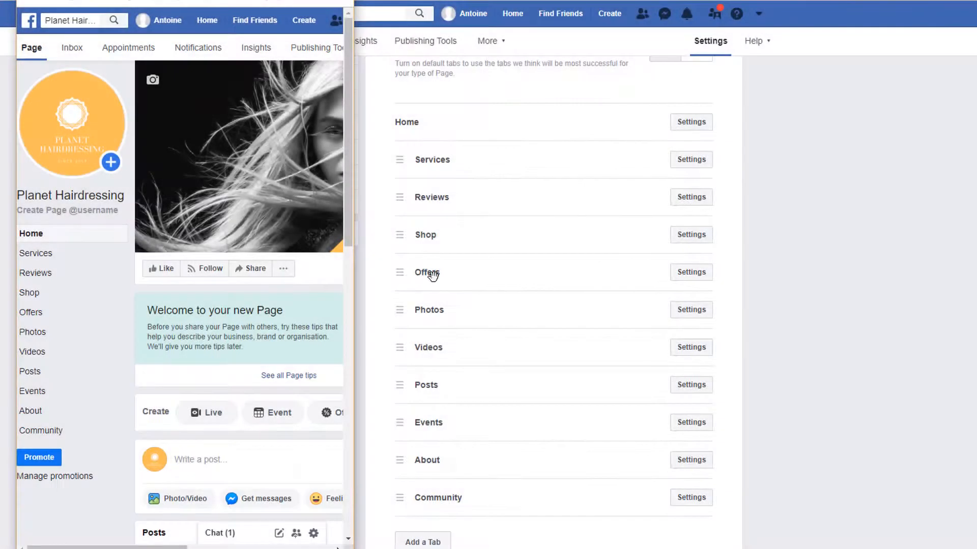
drag(432, 274, 430, 161)
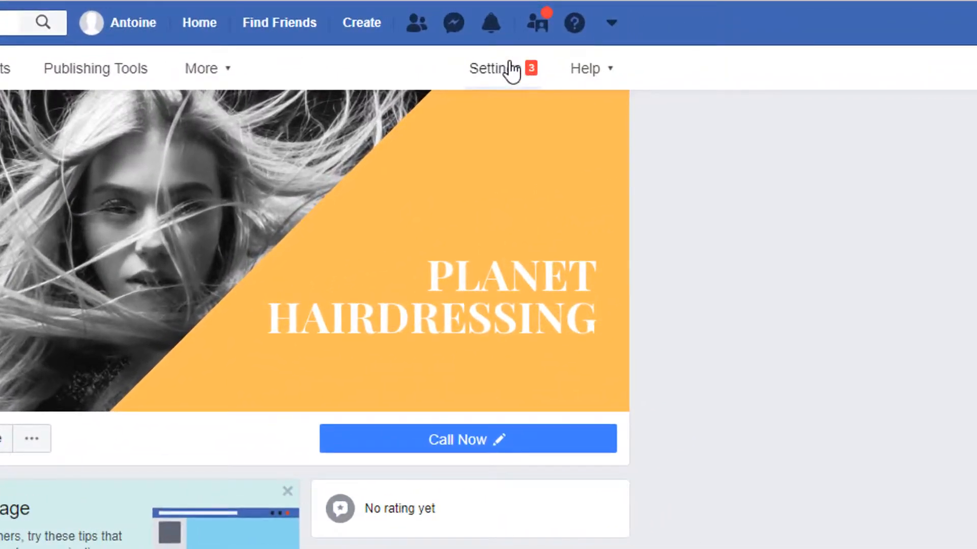
Step: In the Page settings, switch Page visibility to 'Page published' and save the change
click(706, 39)
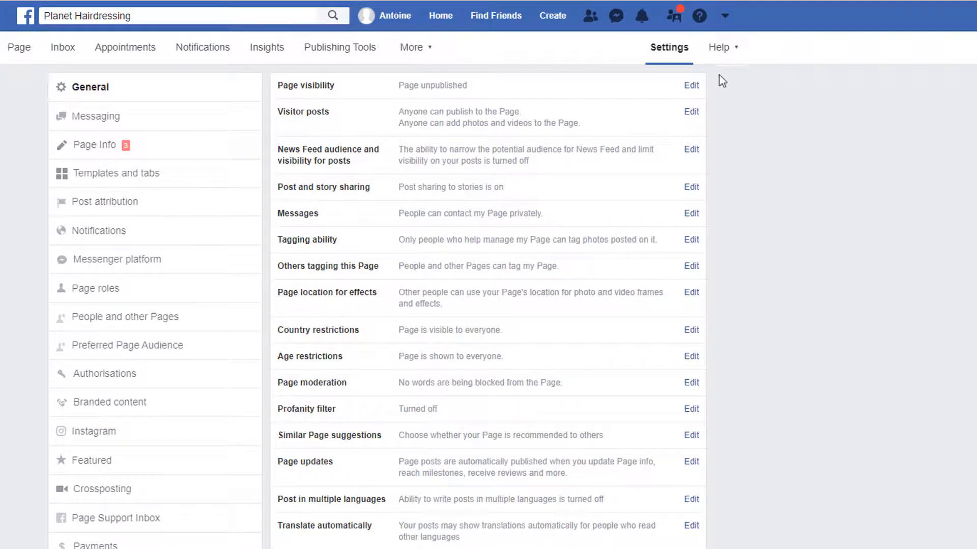
click(692, 85)
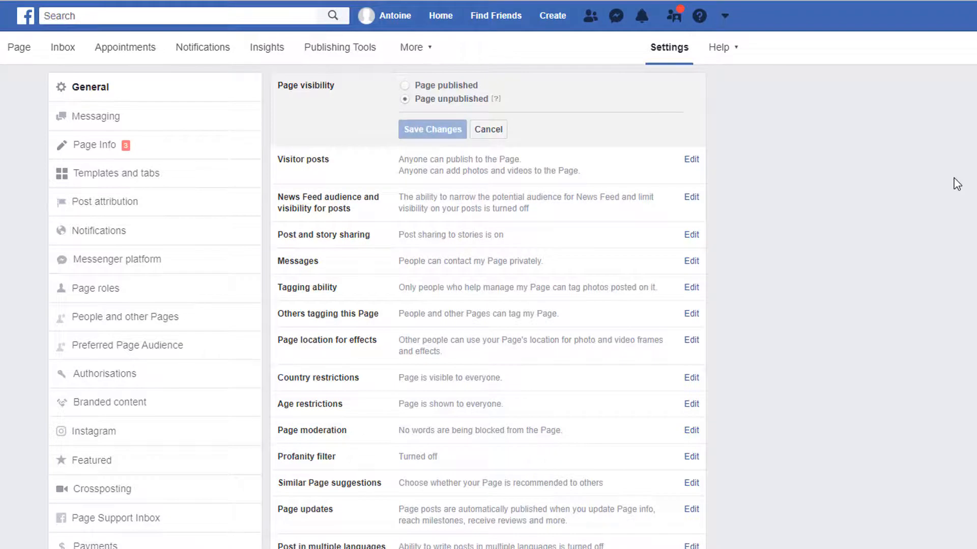
click(404, 85)
click(432, 130)
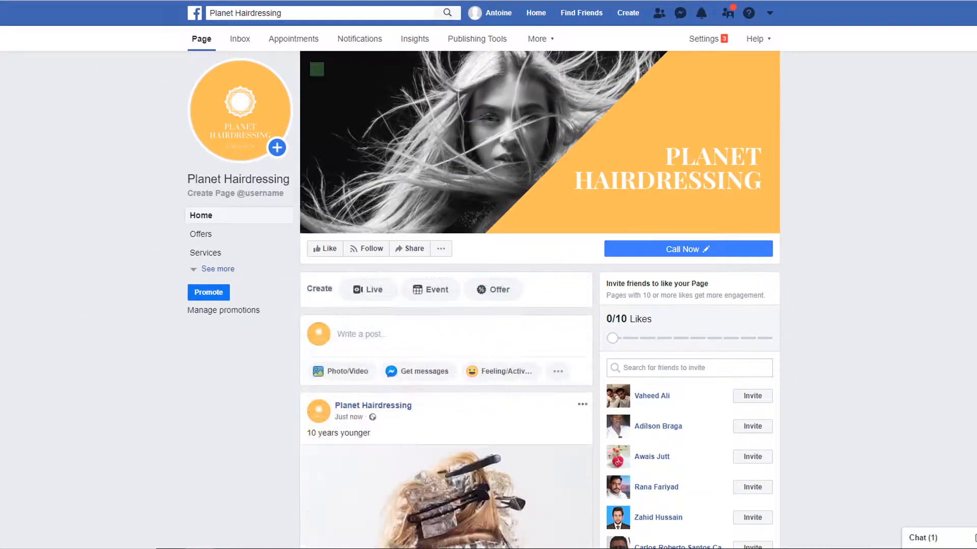
scroll(446, 306, down, 5)
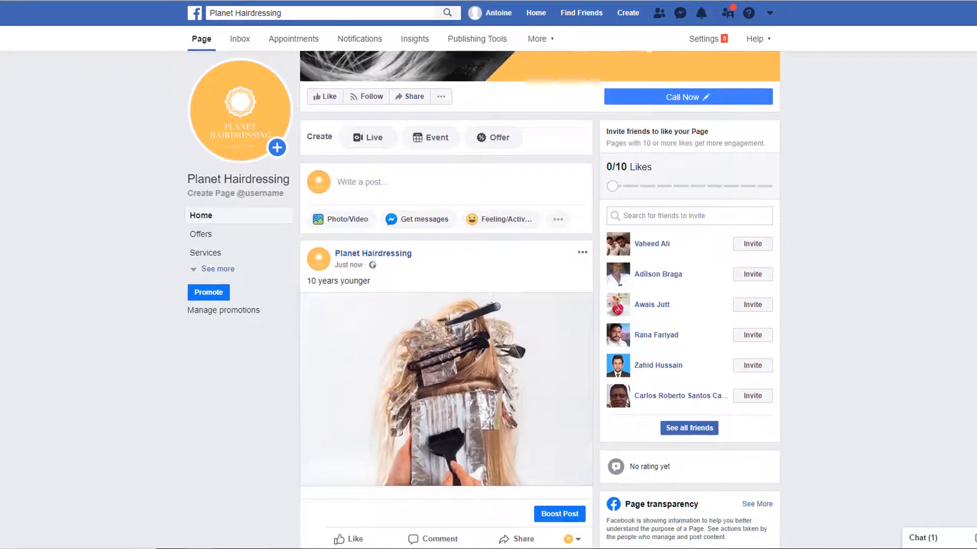
scroll(446, 305, down, 5)
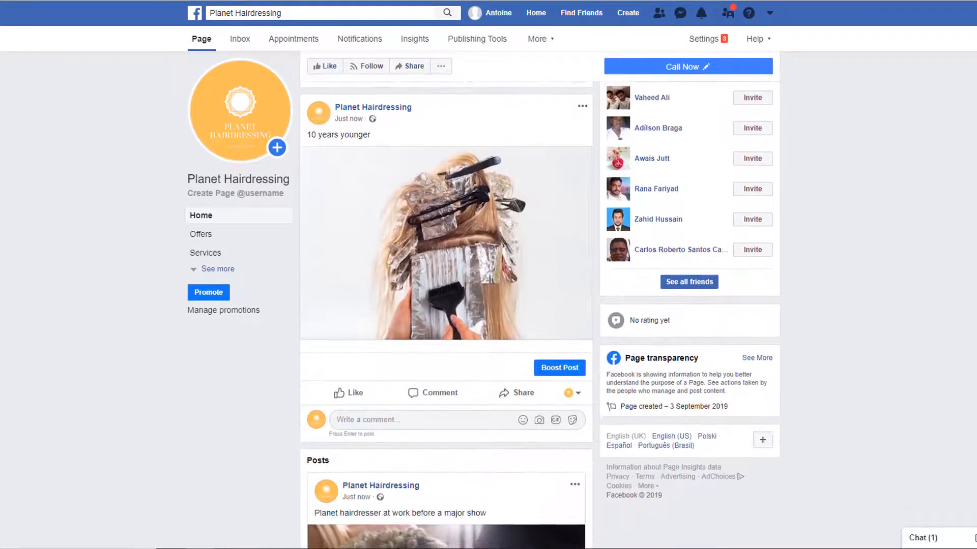
scroll(446, 305, down, 4)
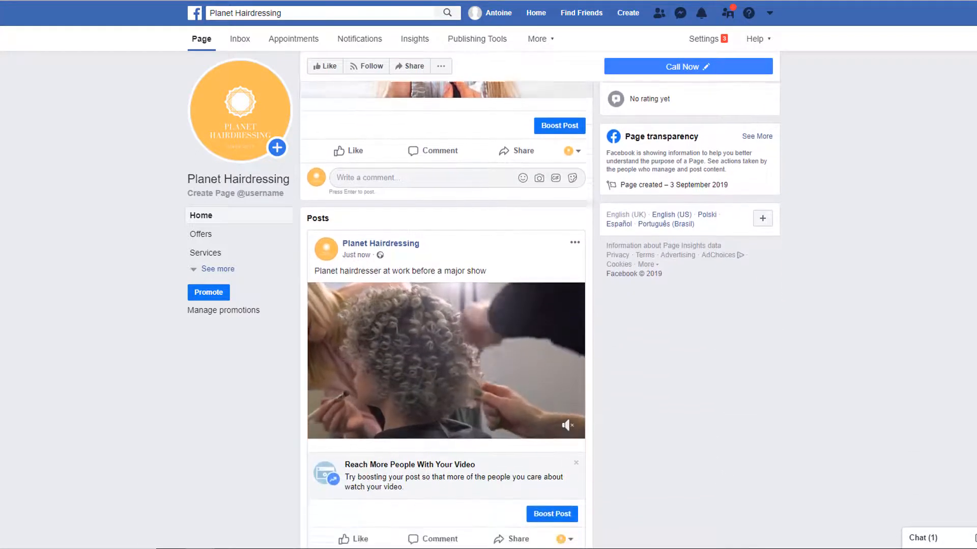
scroll(446, 305, down, 3)
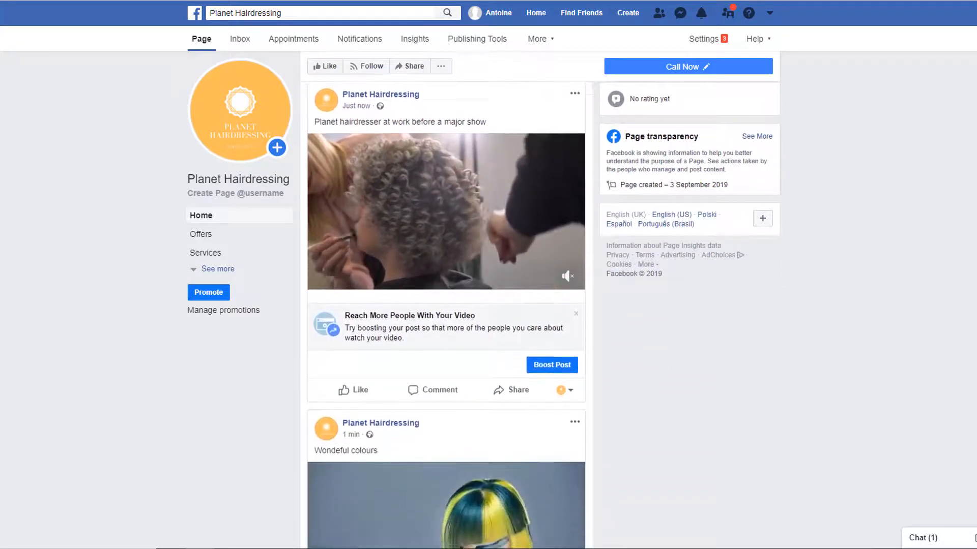
scroll(924, 370, down, 1)
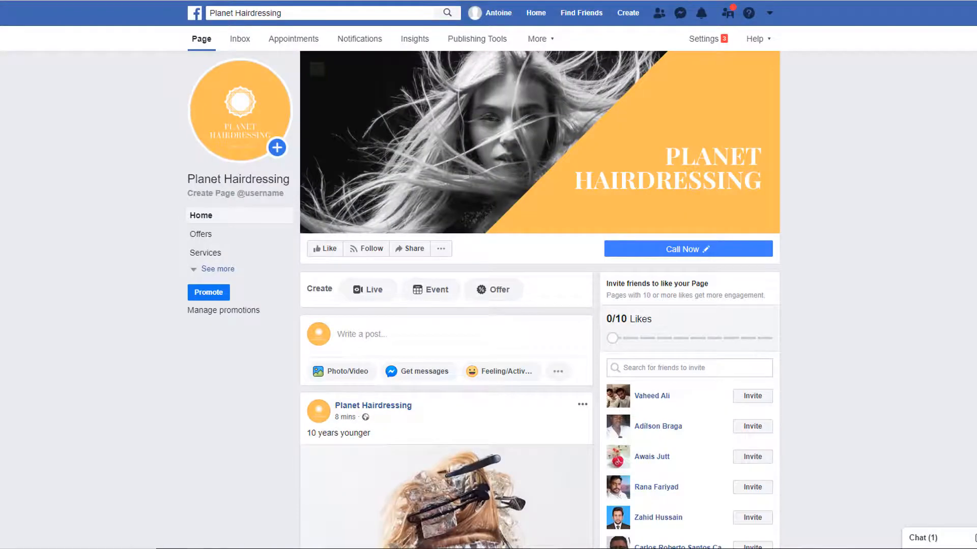
scroll(539, 305, down, 2)
scroll(539, 306, down, 1)
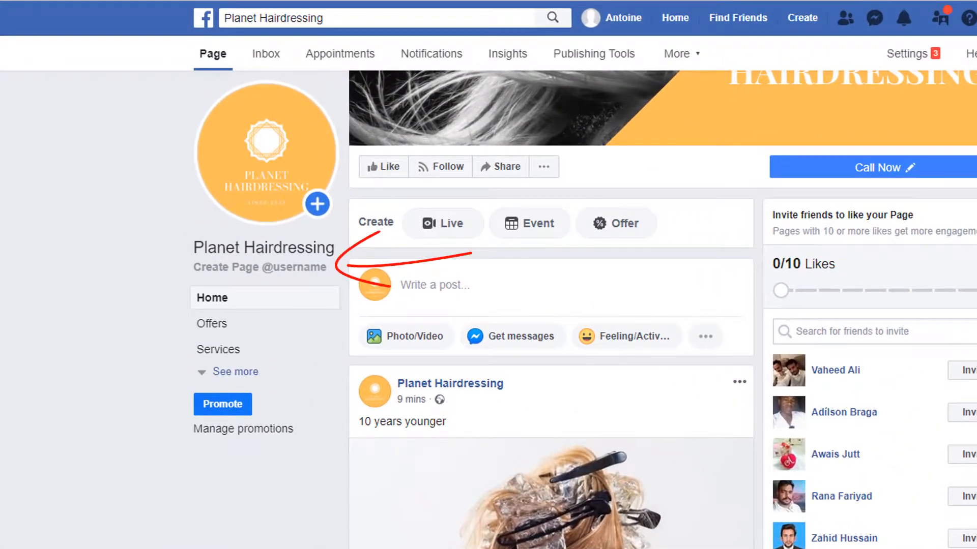
click(257, 268)
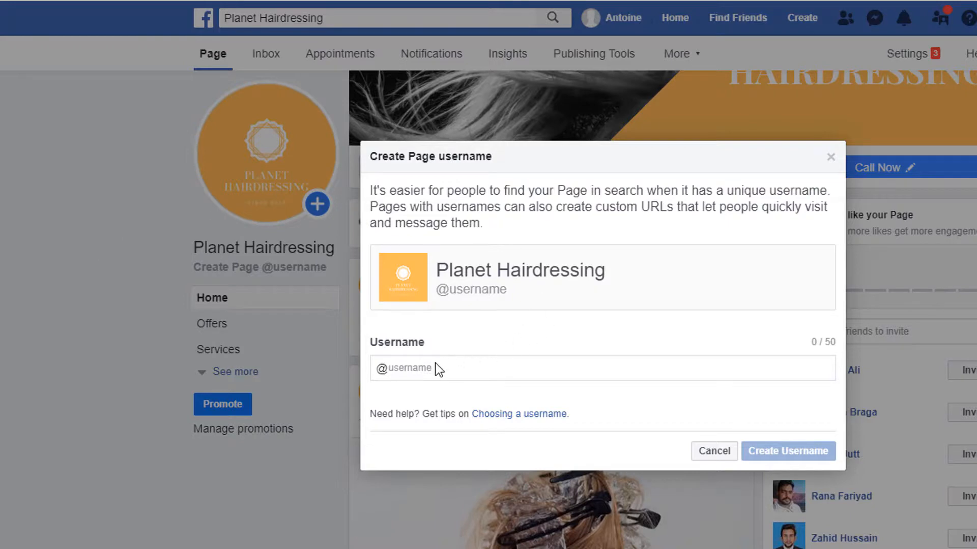
click(416, 369)
text(plan)
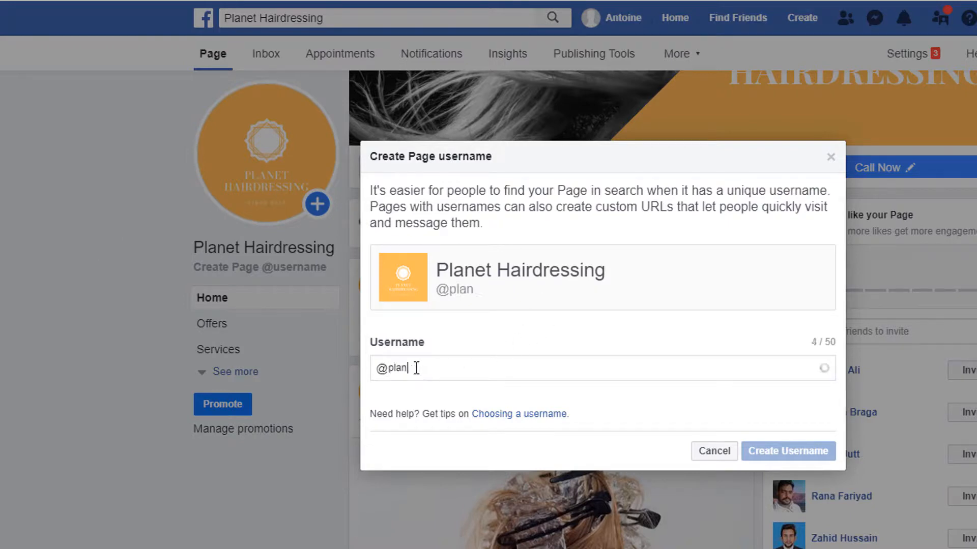
text(ethairdressing)
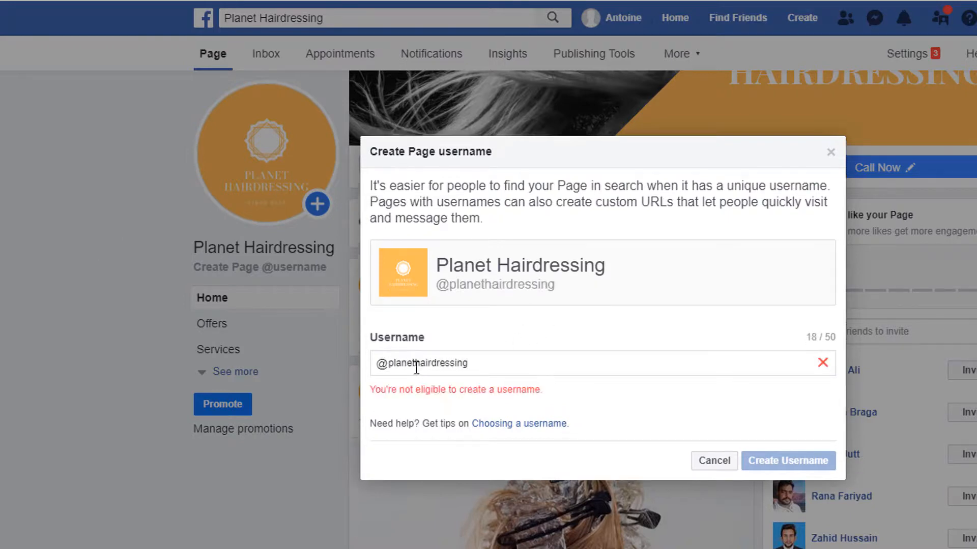